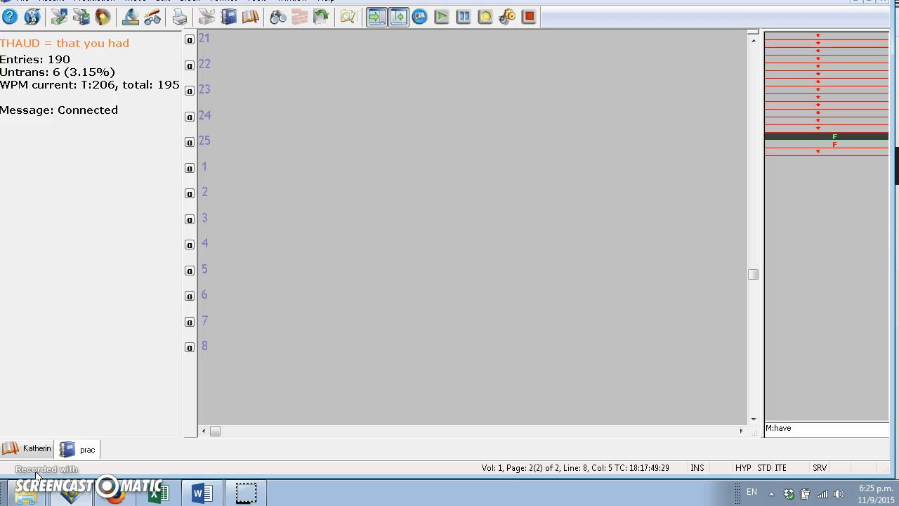
Filter the personal steno dictionary for entries whose text contains the TM time command
left_click(14, 453)
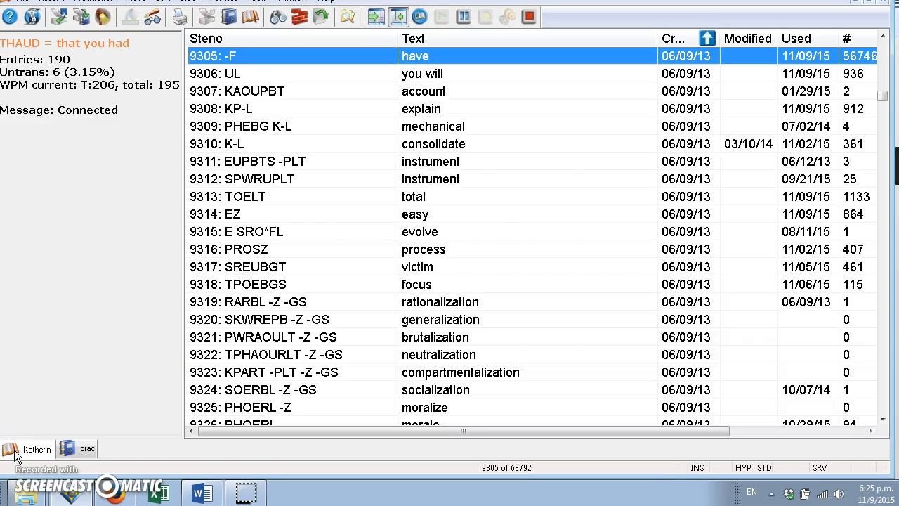
key("ctrl+f")
type("fix")
key("Return")
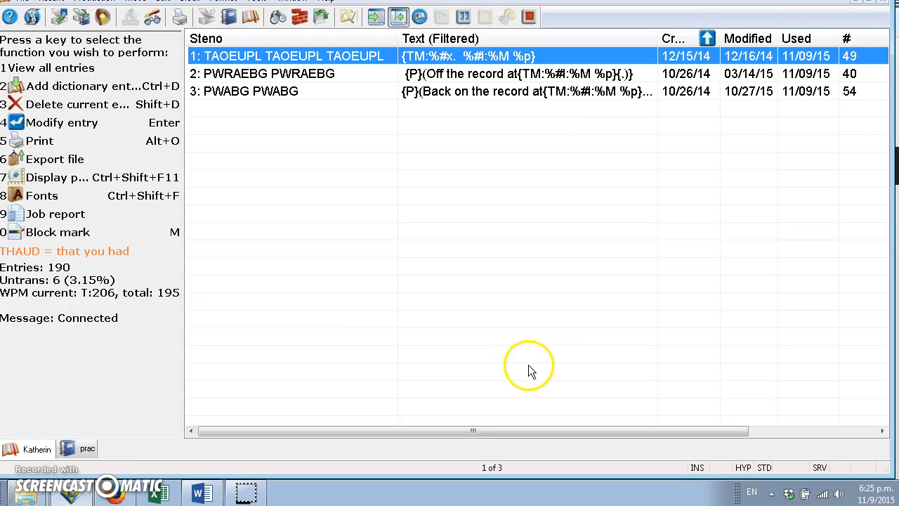
Examine the date and time codes in the text of the TAOEUPL TAOEUPL TAOEUPL entry and close it without changes
double_click(490, 60)
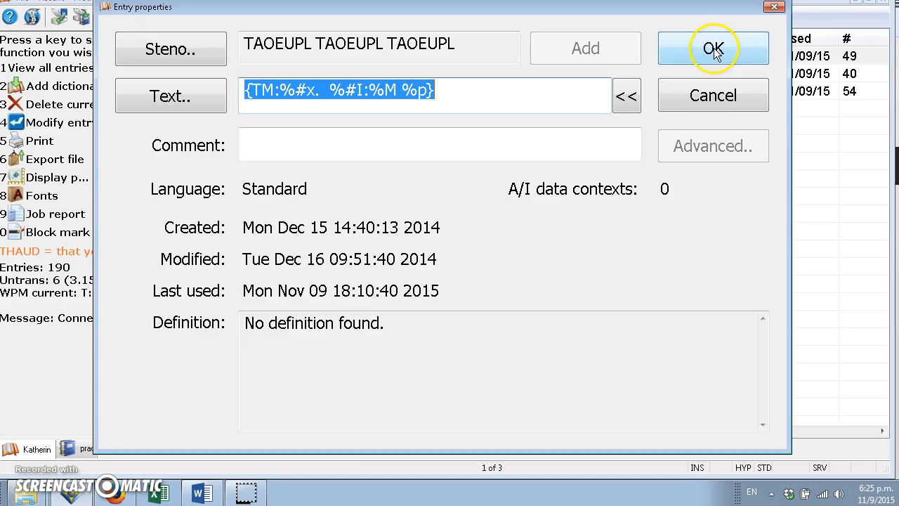
left_click(263, 90)
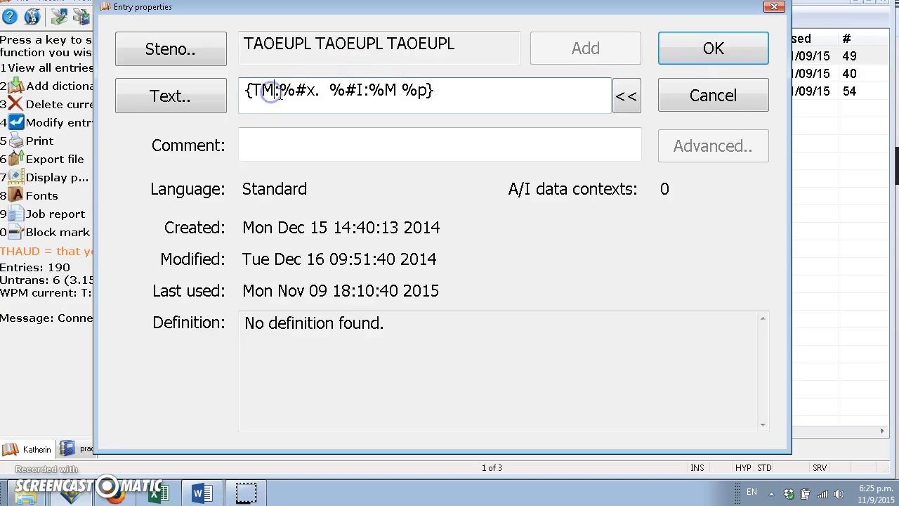
left_click_drag(282, 89, 241, 94)
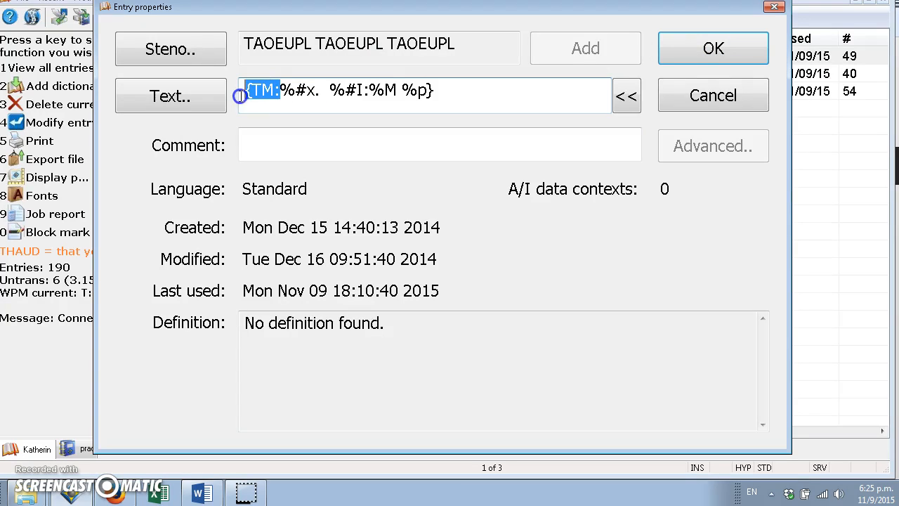
left_click(281, 91)
left_click_drag(280, 90, 430, 92)
left_click(442, 96)
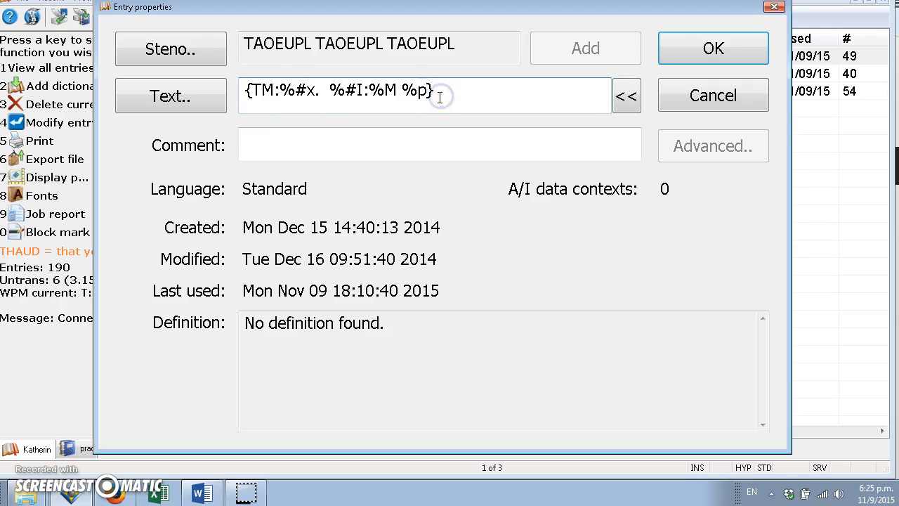
left_click(277, 92)
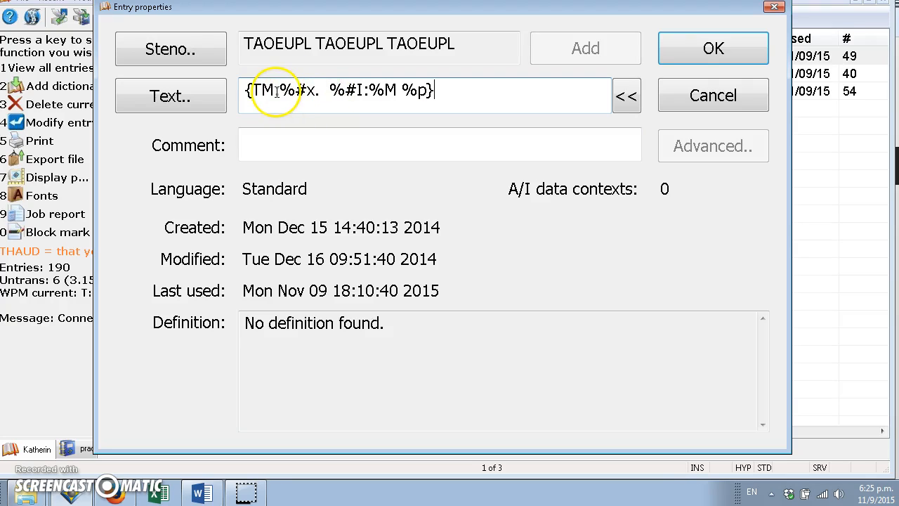
left_click_drag(281, 91, 377, 91)
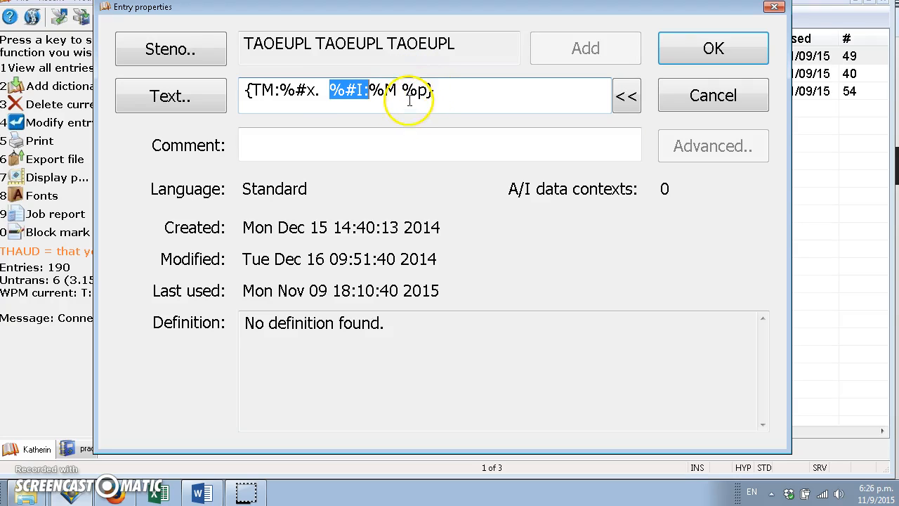
left_click(434, 100)
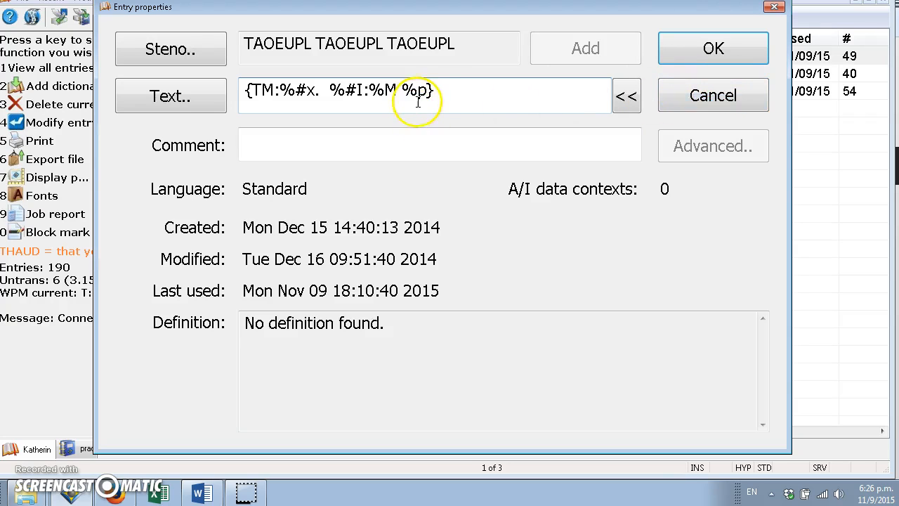
left_click(681, 109)
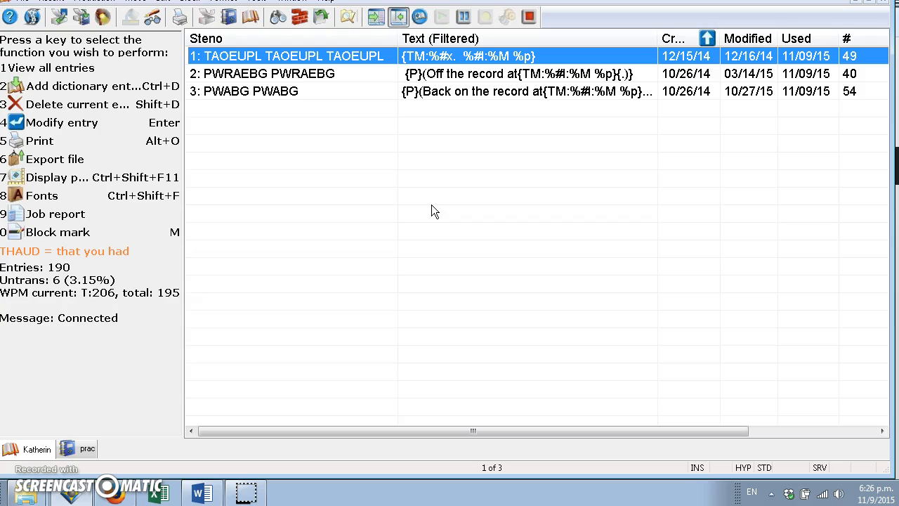
Search the help for "insert time date" and open the Insert Time/Date topic
key("F1")
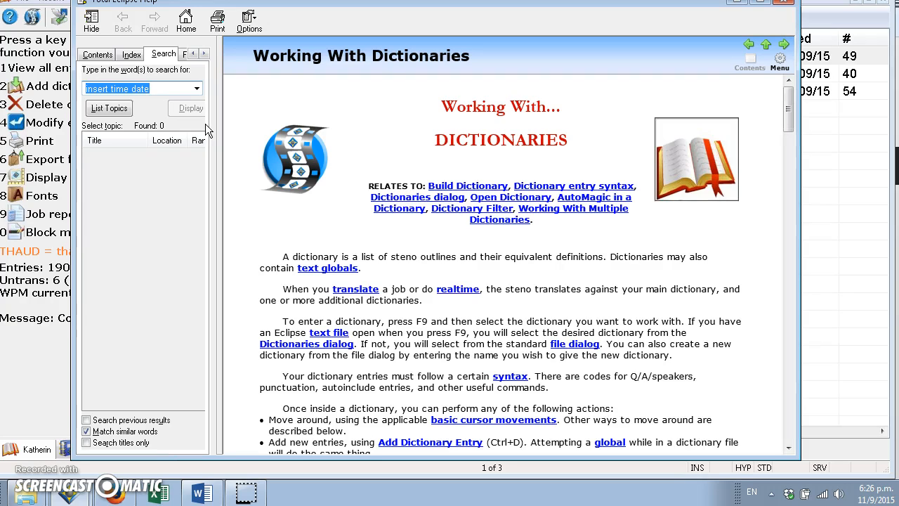
left_click(152, 89)
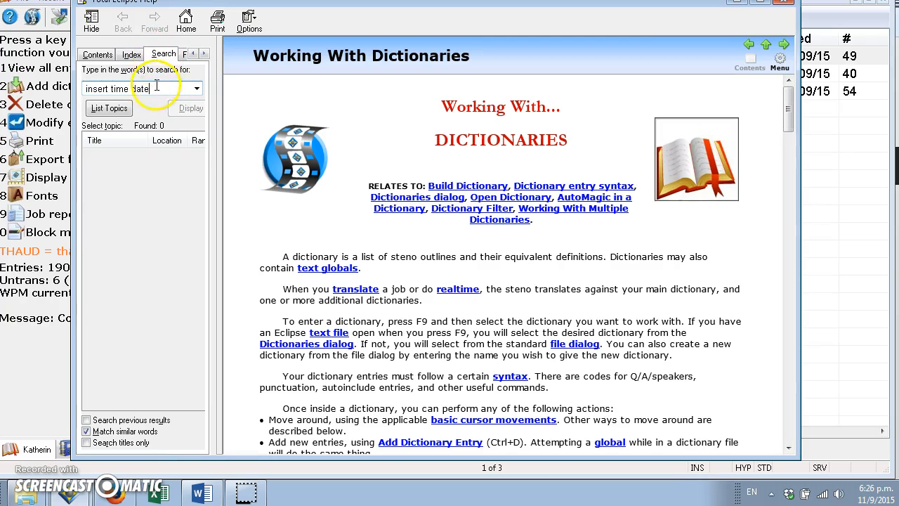
left_click(153, 88)
key("Return")
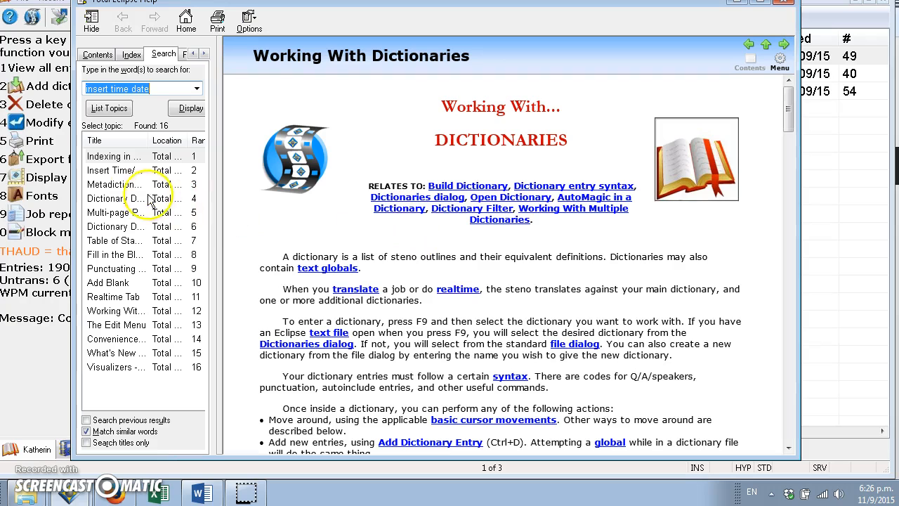
double_click(123, 171)
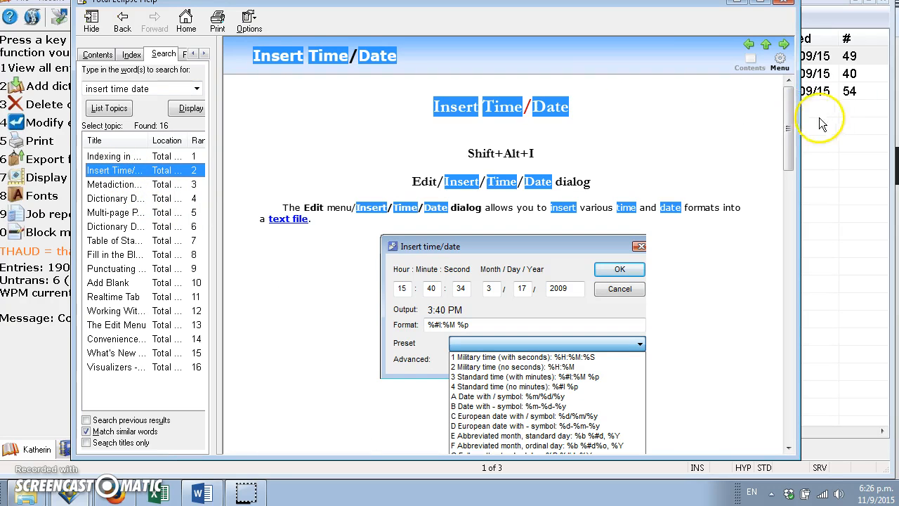
Read the list of time and date codes in the help topic, including the combined code %#x, and close the help
left_click_drag(793, 120, 793, 335)
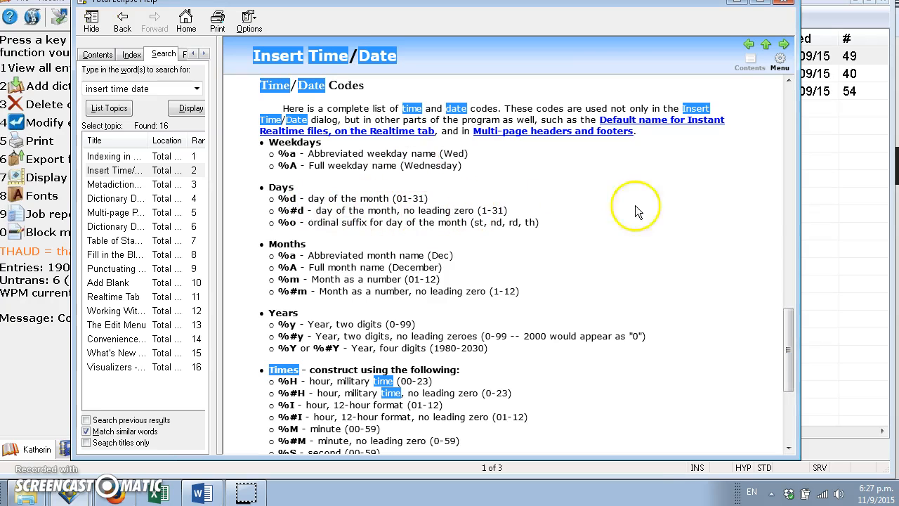
left_click_drag(791, 317, 800, 371)
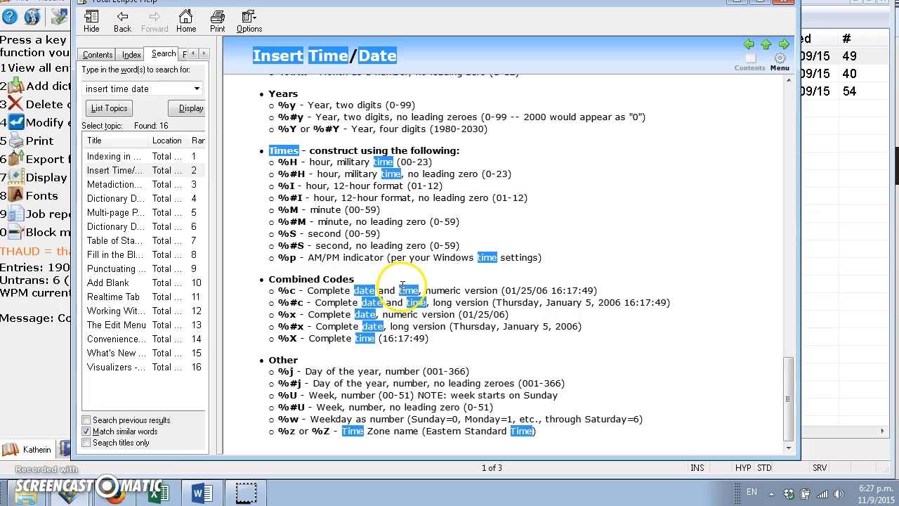
left_click_drag(505, 294, 608, 292)
left_click(611, 292)
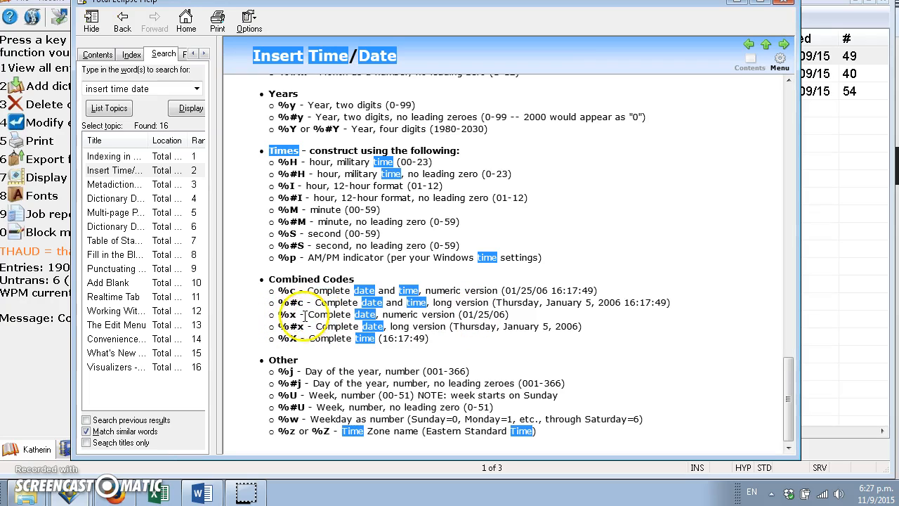
left_click_drag(280, 326, 585, 327)
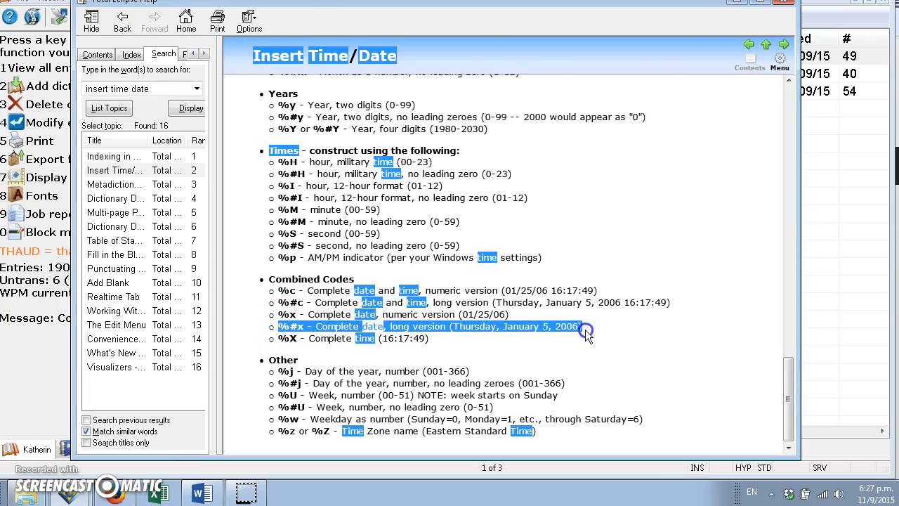
key("alt+F4")
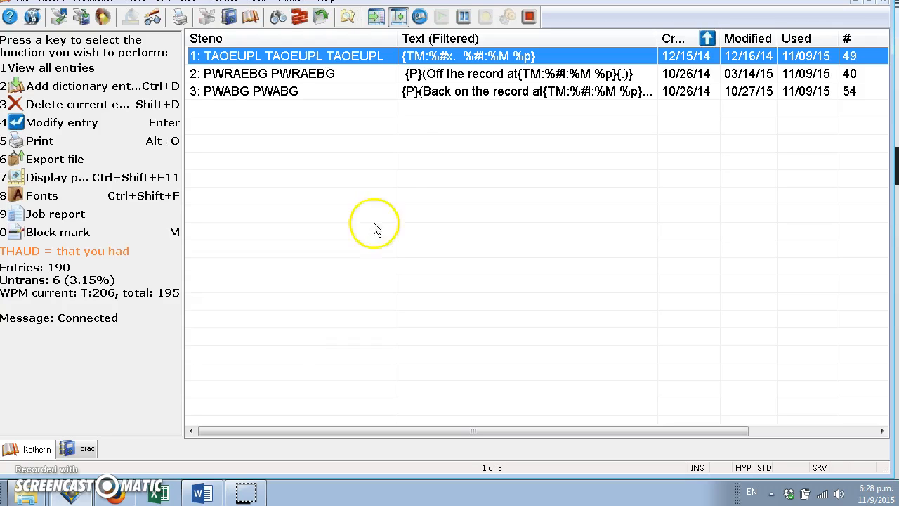
Write the off-the-record and back-on-the-record parentheticals with automatic times in the prac document, using PWRAEBG PWRAEBG and PWABG PWABG
left_click(443, 75)
left_click(449, 91)
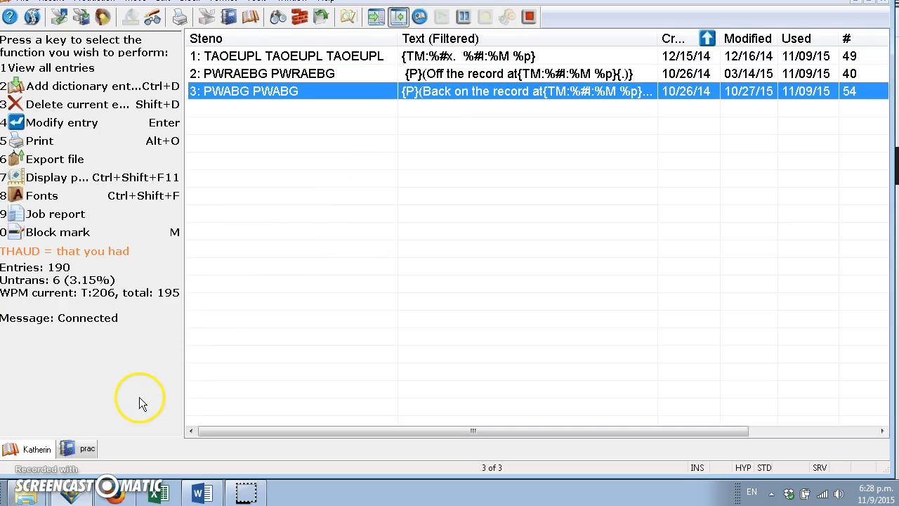
left_click(82, 448)
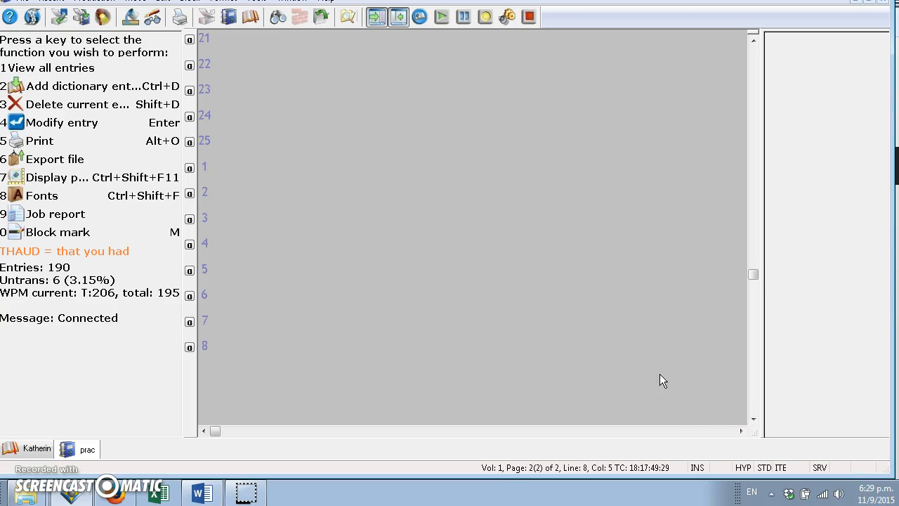
type("{P}(Off the record at{TM:%#I:%M %p}{.)}")
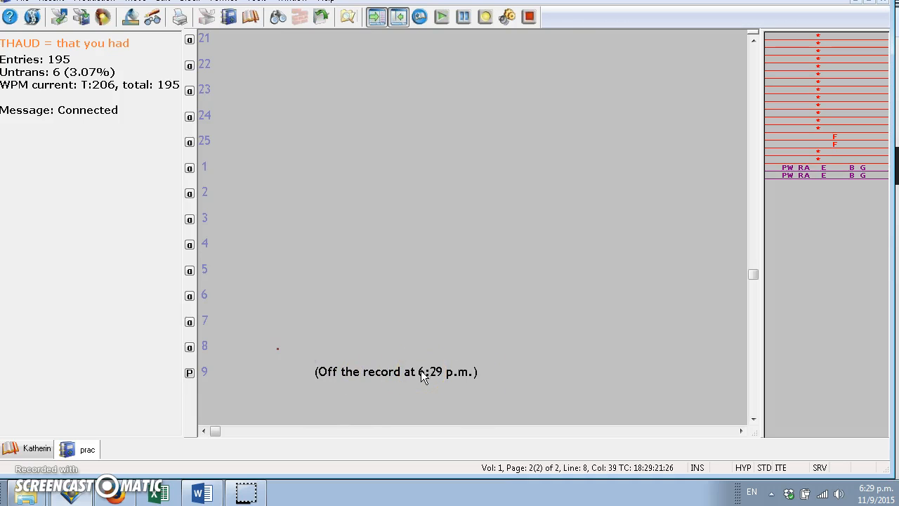
left_click(421, 372)
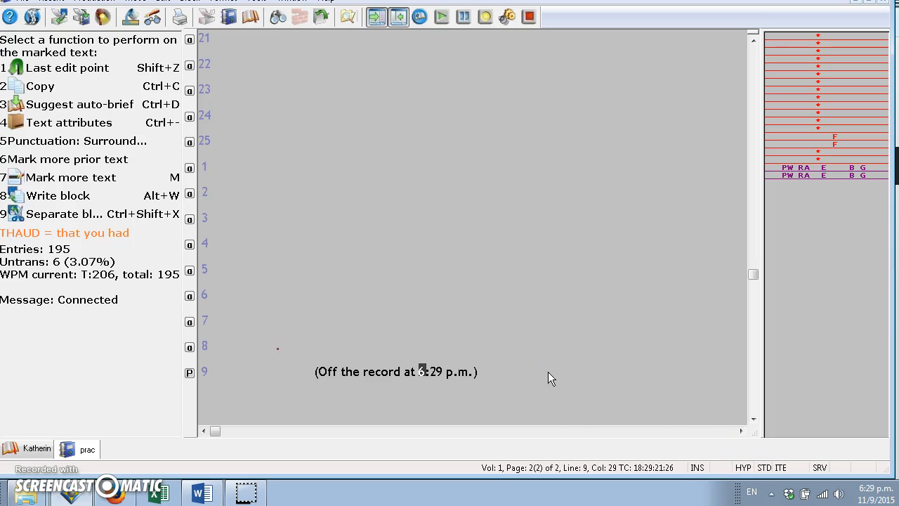
type("{N}{-|}back")
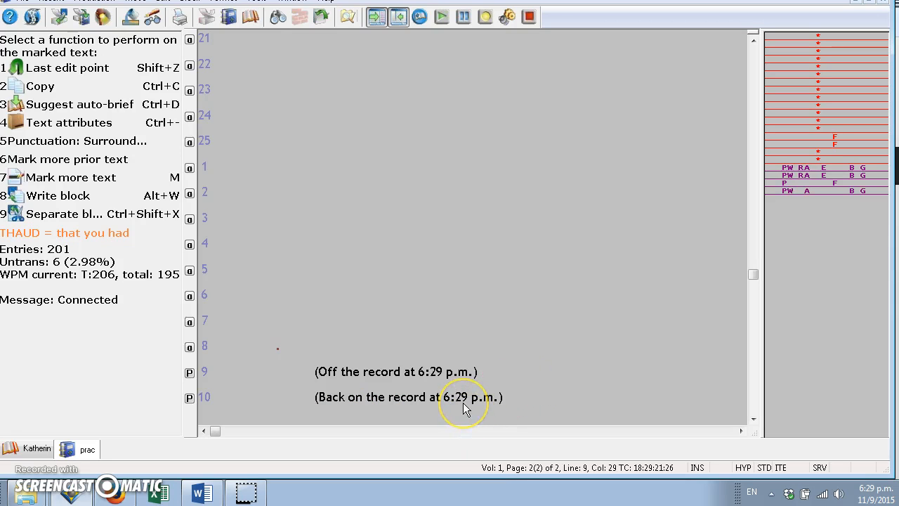
Write the full date and time stamp with TAOEUPL TAOEUPL TAOEUPL and put it in its own paragraph below the back-on-the-record line
left_click(168, 423)
type("Monday, November 09, 2015, 6:29 p.m.")
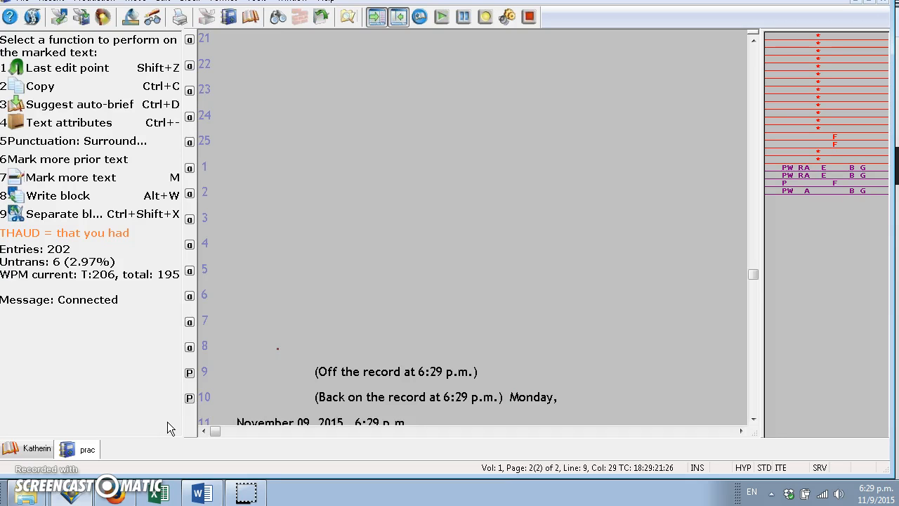
key("Down")
key("Down")
left_click(513, 344)
key("ctrl+Right")
key("ctrl+Right")
key("ctrl+Right")
key("ctrl+Right")
key("ctrl+Right")
left_click(514, 345)
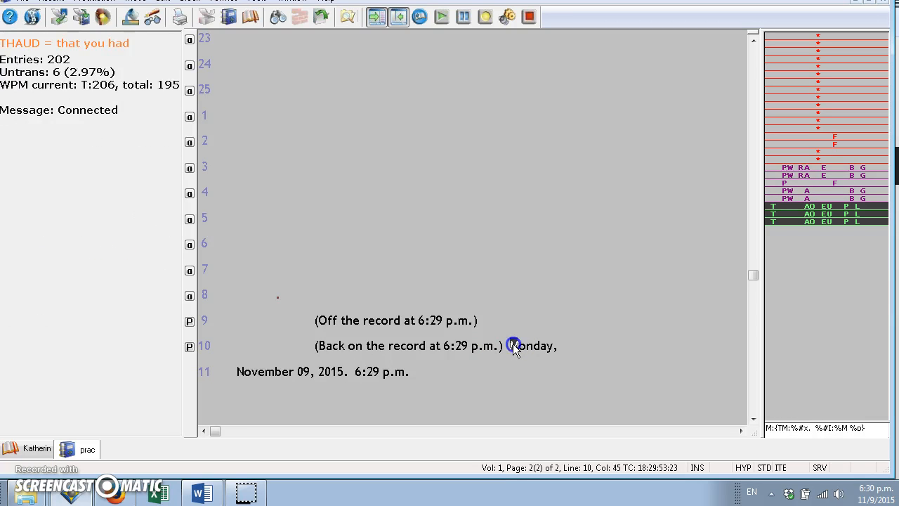
key("Return")
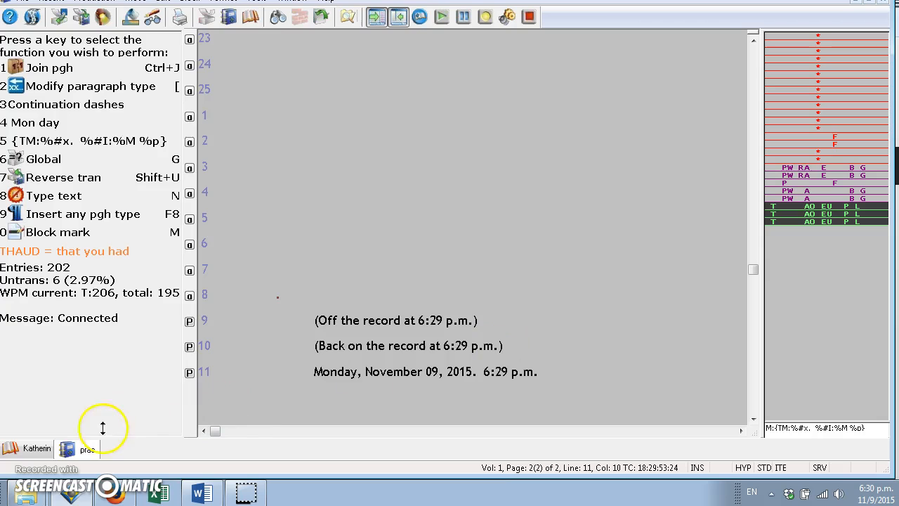
Filter the personal steno dictionary for entries whose text contains the {#T} time-format command
left_click(47, 448)
key("ctrl+f")
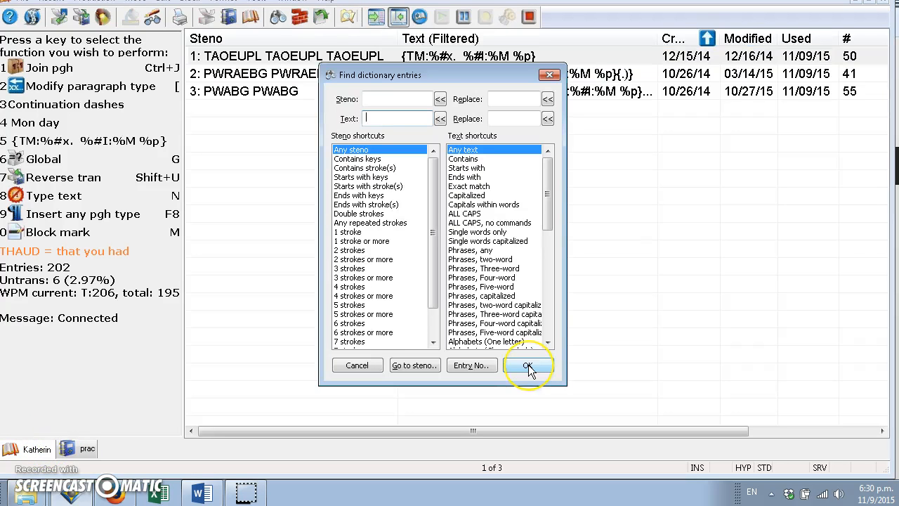
type("TM")
key("BackSpace")
type("W")
left_click(527, 365)
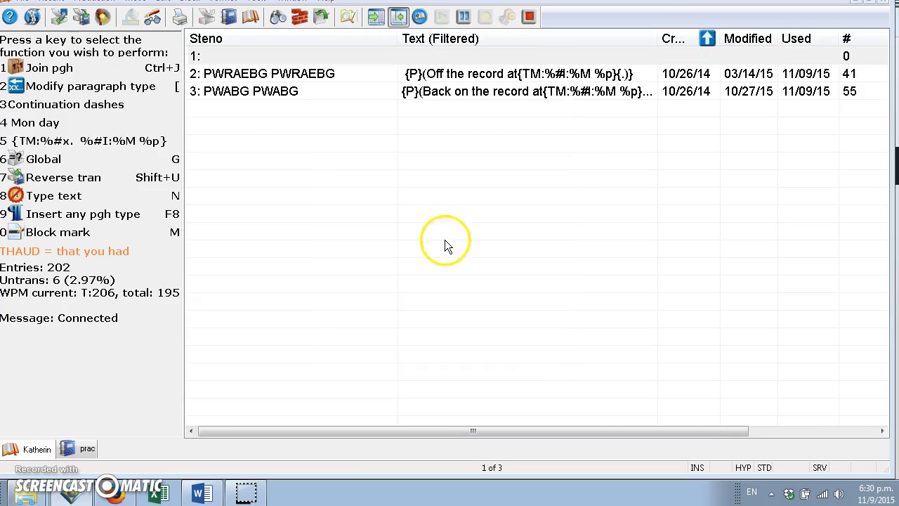
key("ctrl+f")
type("@")
left_click(528, 365)
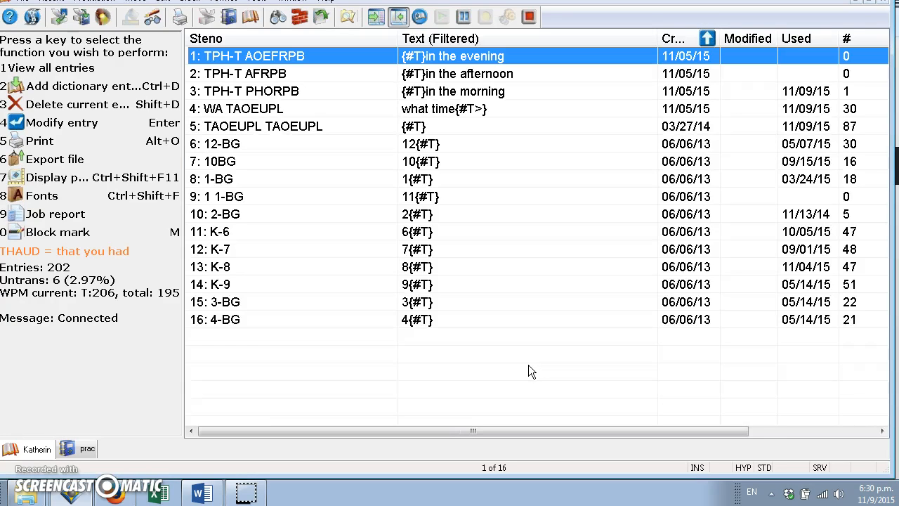
Examine the {#T} text of the TAOEUPL TAOEUPL entry and close it without changes
left_click(428, 126)
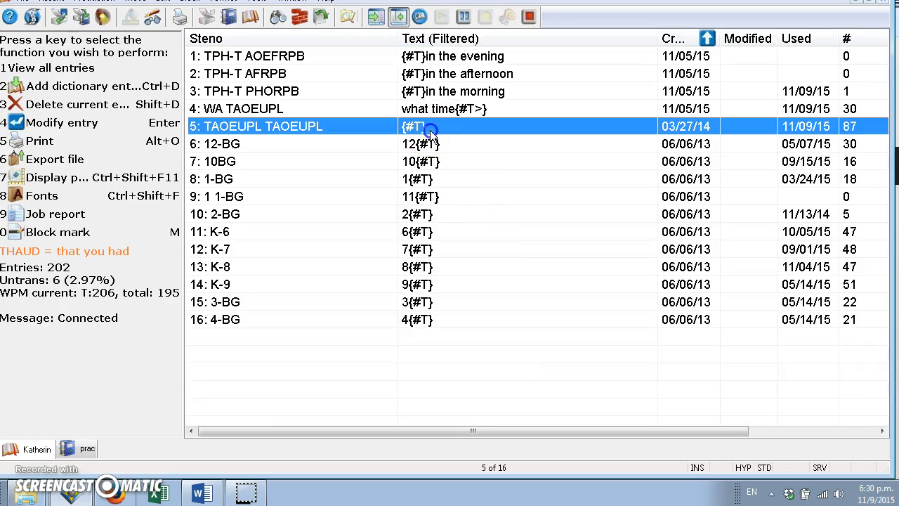
double_click(431, 127)
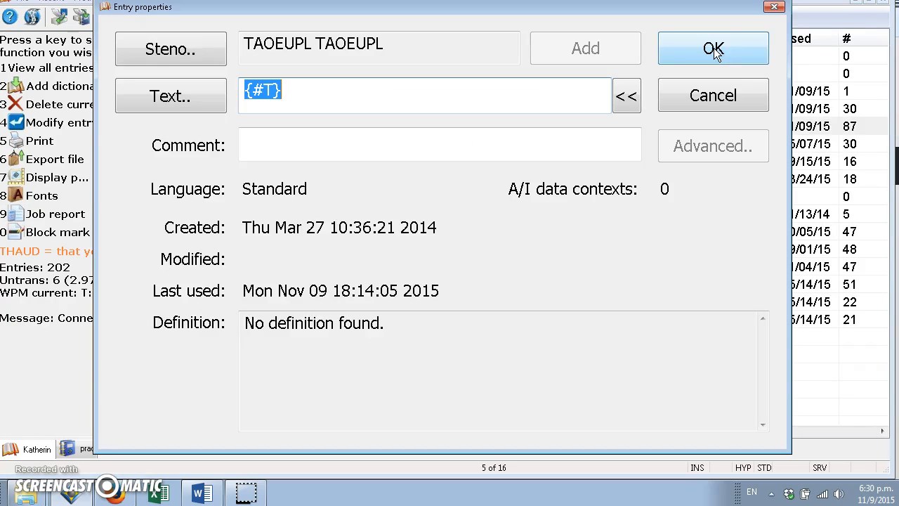
left_click(483, 52)
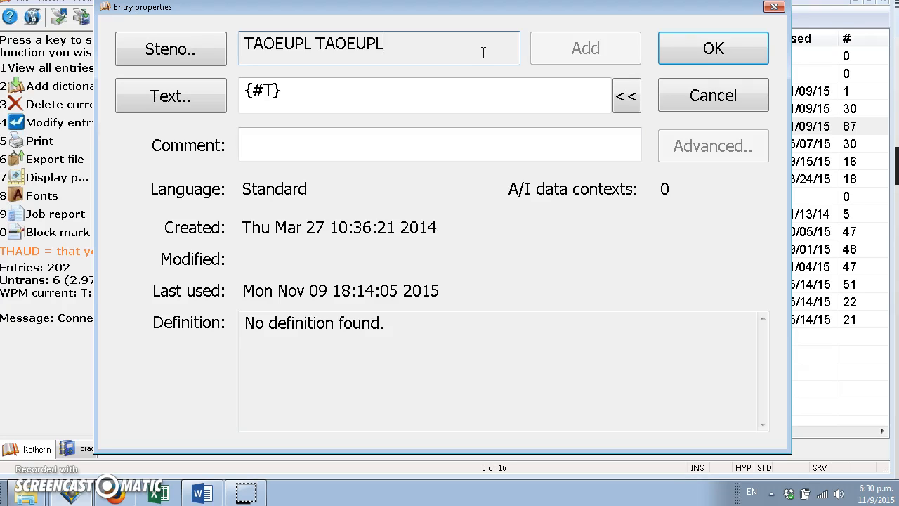
left_click(327, 99)
left_click(327, 103)
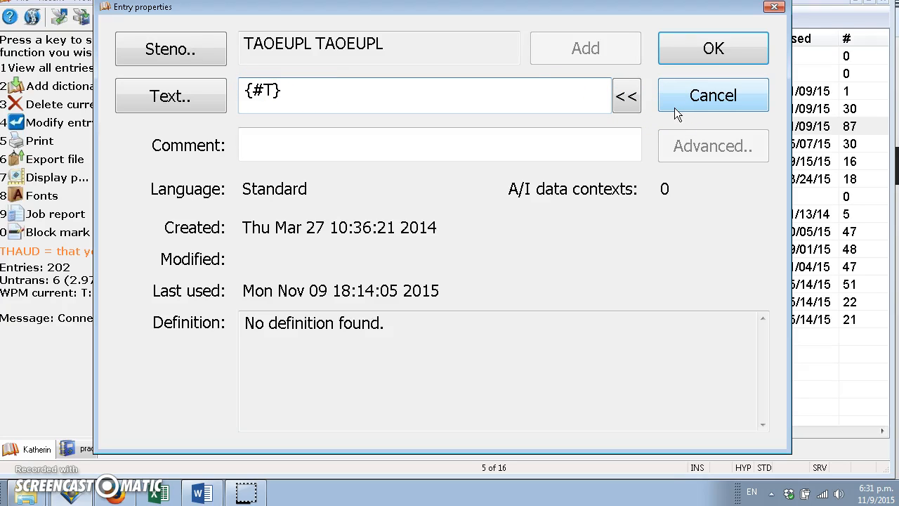
left_click_drag(263, 94, 270, 99)
left_click(323, 97)
left_click(709, 97)
Examine the {#T>} command after "what time" in the WA TAOEUPL entry and close the entry without changes
double_click(417, 105)
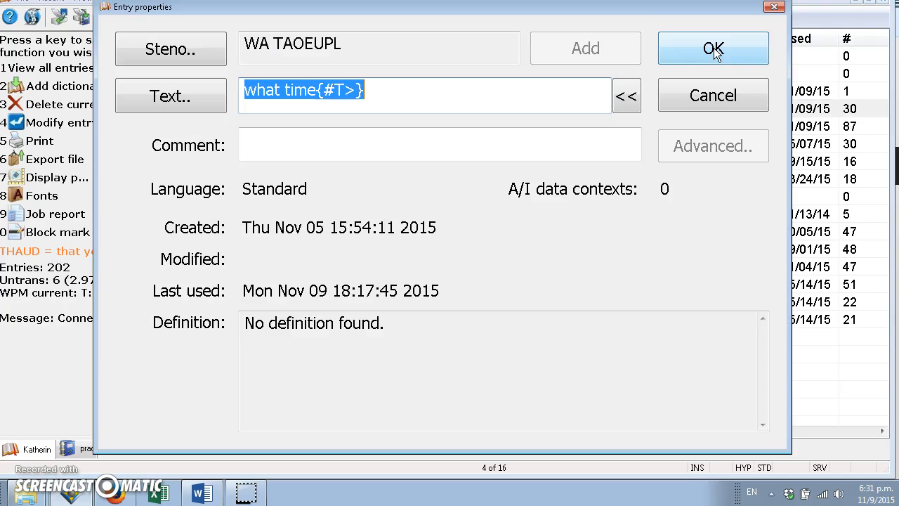
left_click(340, 93)
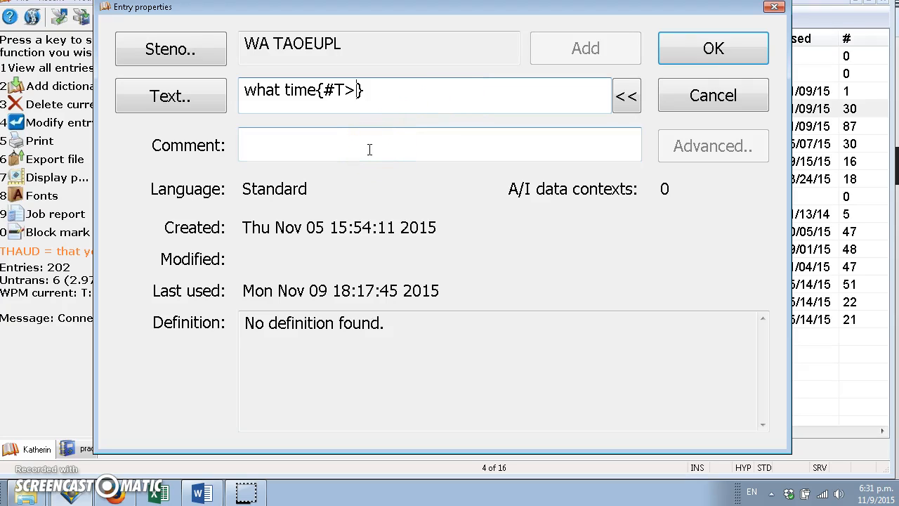
left_click(317, 90)
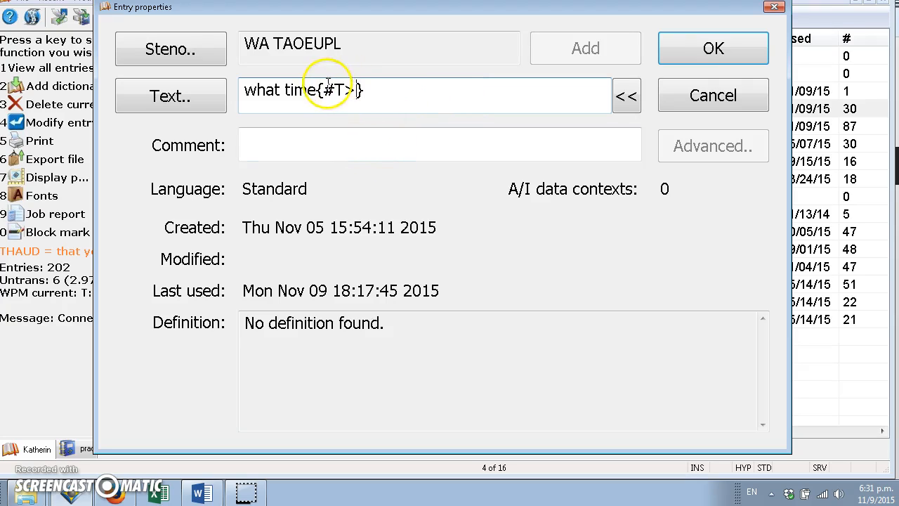
left_click_drag(317, 90, 391, 90)
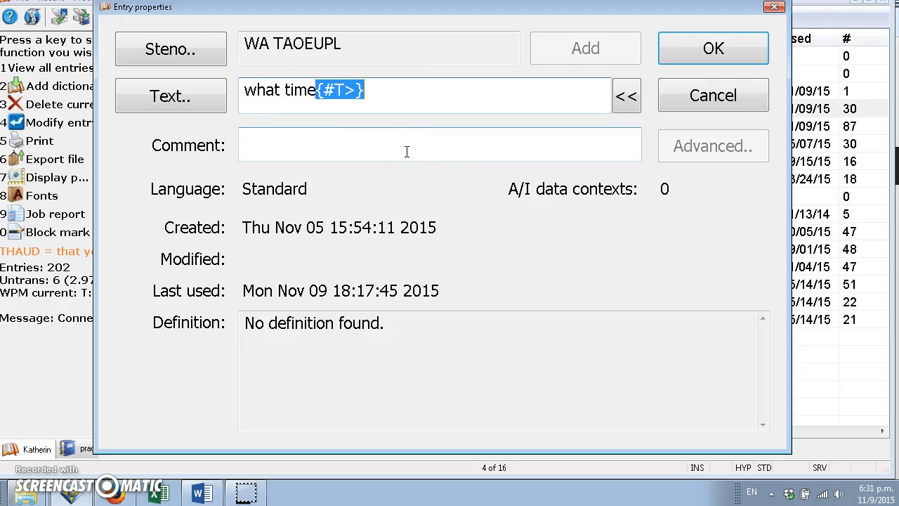
left_click(362, 104)
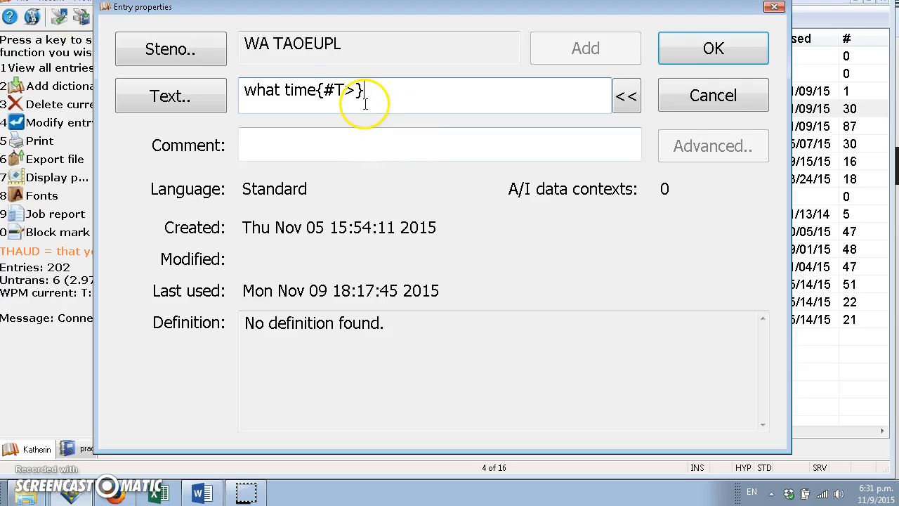
left_click(726, 104)
In the prac document, write the question "What team was your meeting?", the answer 3 15 and the reply "Okay."
left_click(83, 449)
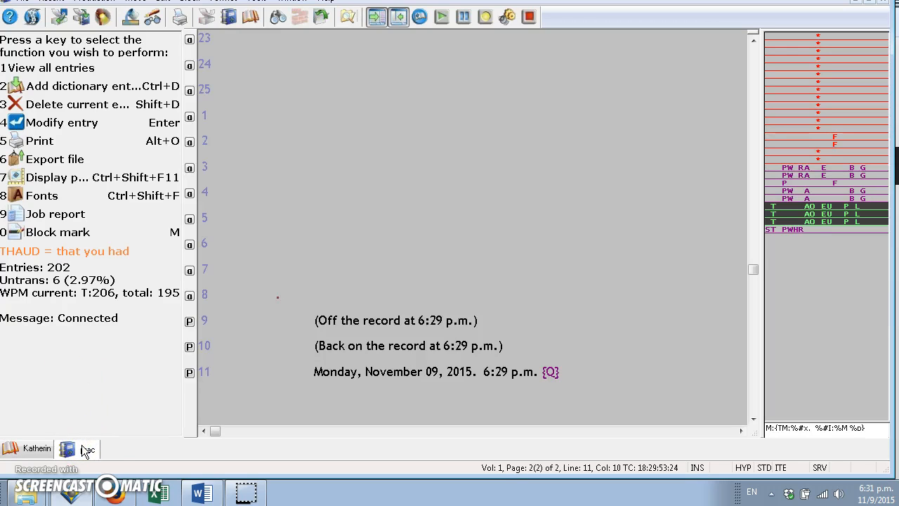
type("What team was \\you're\\your meeting")
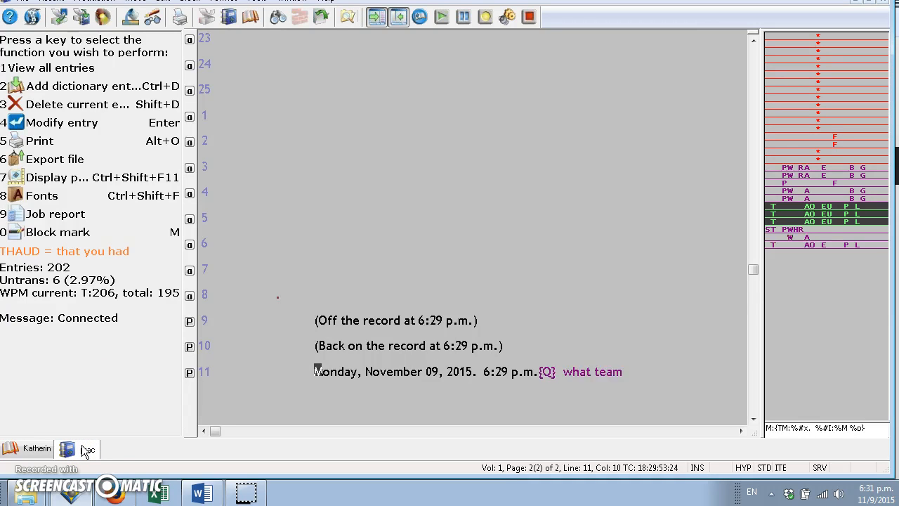
type(" {A}")
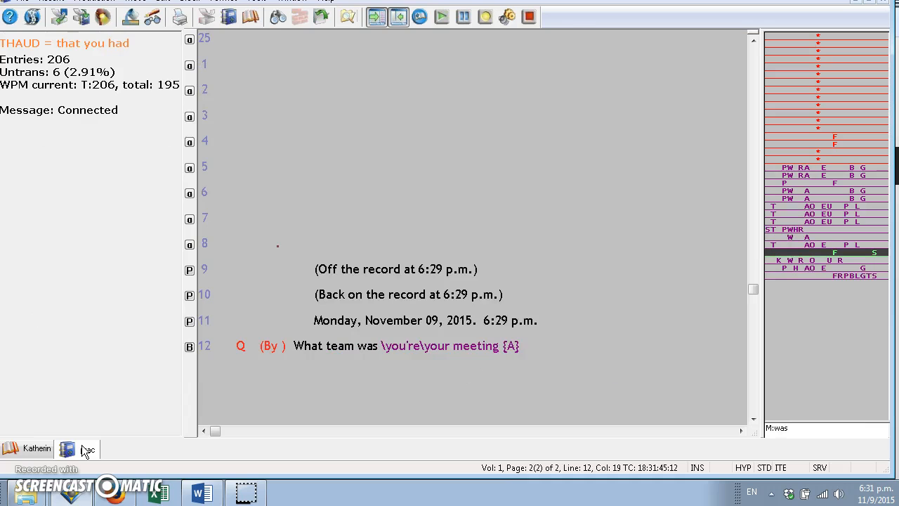
type("3 15 {Q}okay{.}")
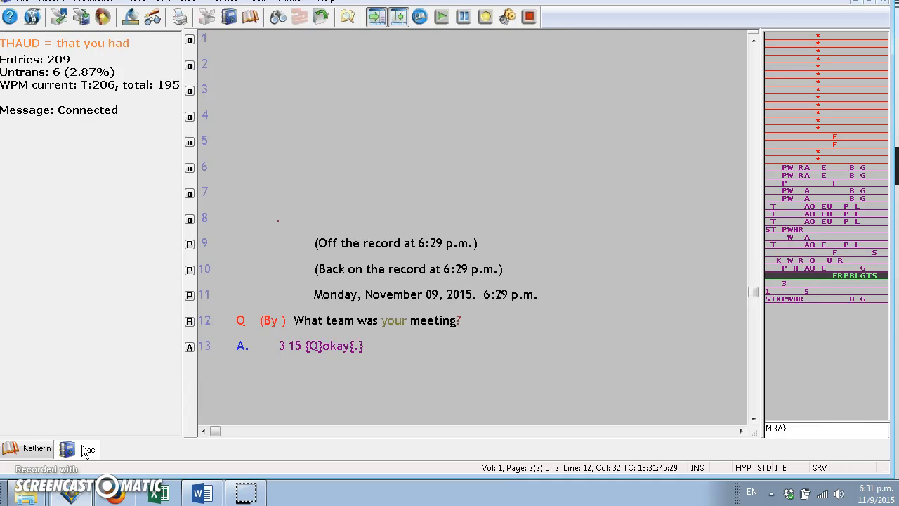
left_click(280, 347)
left_click(323, 321)
left_click(329, 320)
Add separator paragraphs and write the question "What time is your meeting?", the answer 3 15 and the reply "Okay."
type("{N} {N} {N} {N}{-|}")
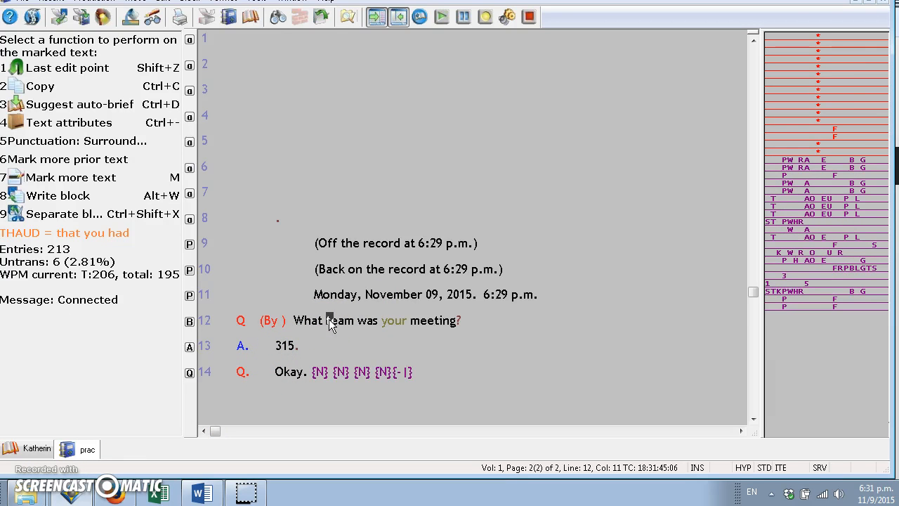
type("What team is your")
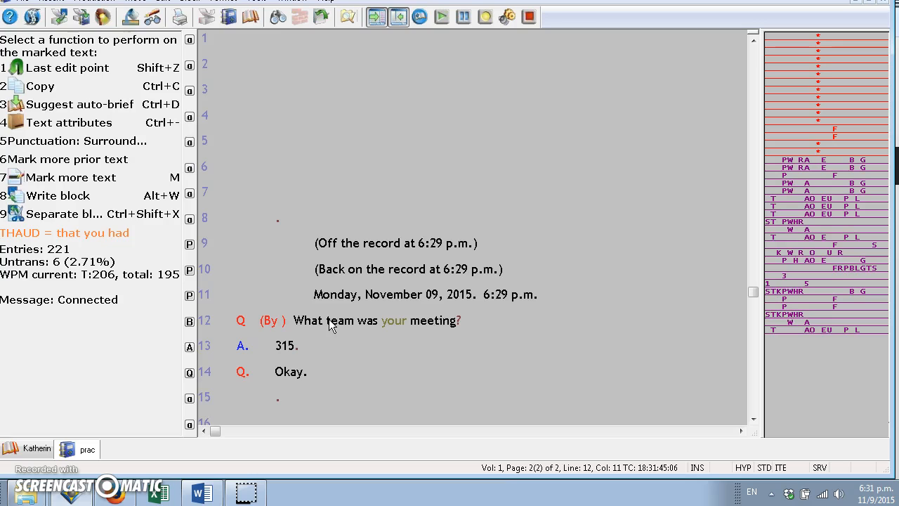
type(" meeting")
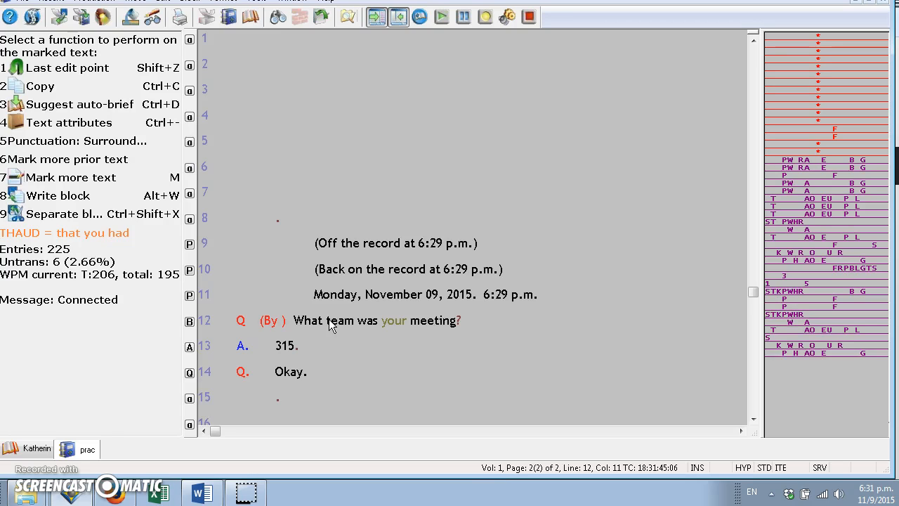
type("? 315Okay.")
Go through the "What time is your meeting?" question and its answer to examine the strokes and number alternatives
left_click(633, 366)
key("Down")
key("Down")
key("Down")
key("Down")
key("Down")
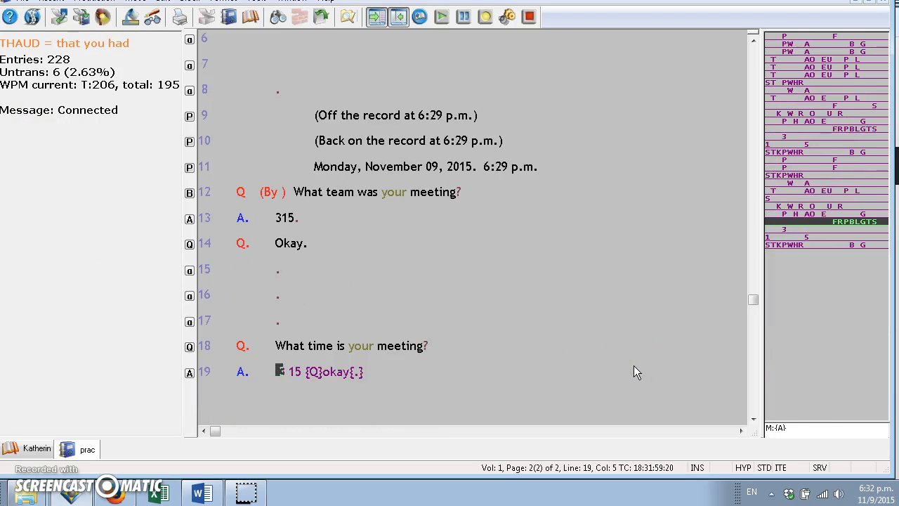
key("Down")
key("Down")
key("Up")
key("Up")
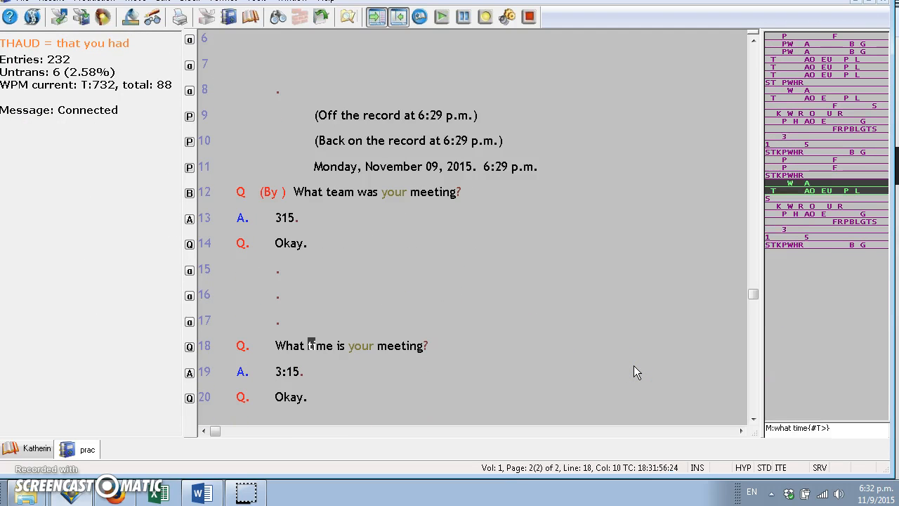
key("ctrl+Left")
key("ctrl+Right")
key("ctrl+Right")
key("ctrl+Right")
key("ctrl+Right")
key("ctrl+Right")
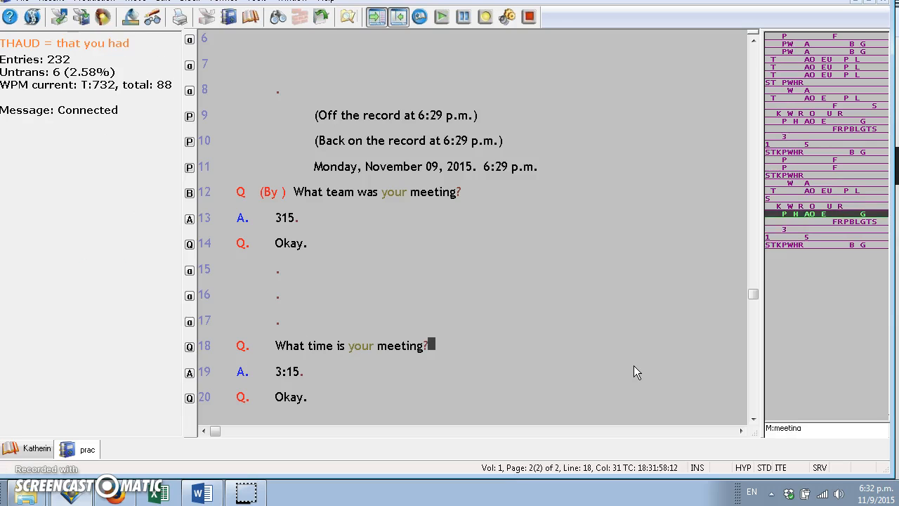
key("ctrl+Right")
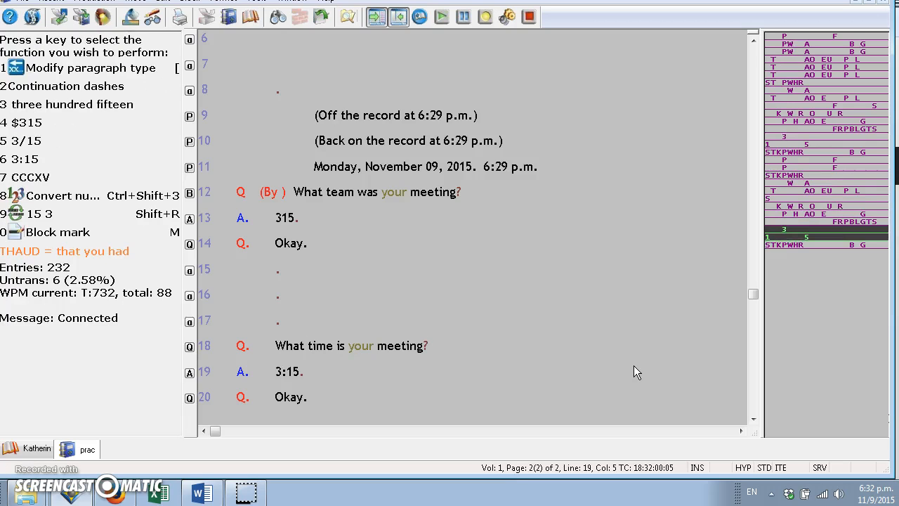
key("Up")
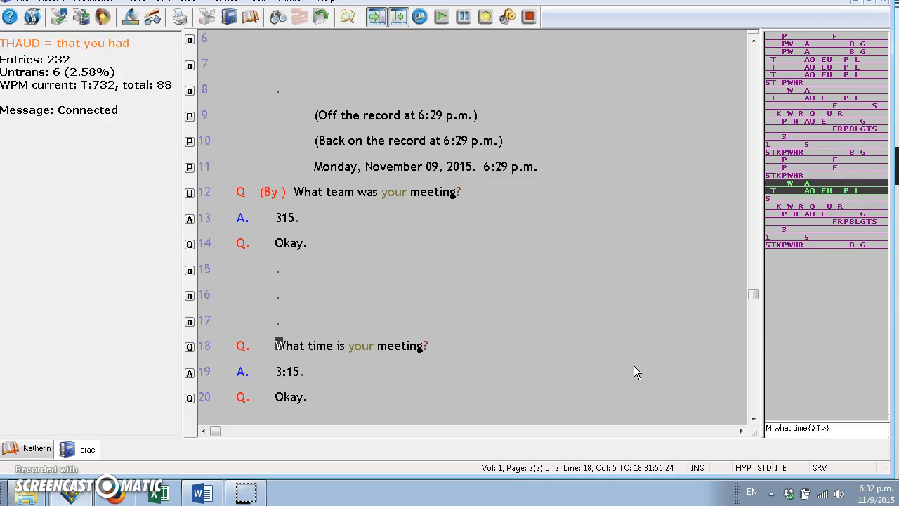
Reopen the WA TAOEUPL dictionary entry, examine its "what time{#T>}" text character by character and close it without changes
left_click(28, 448)
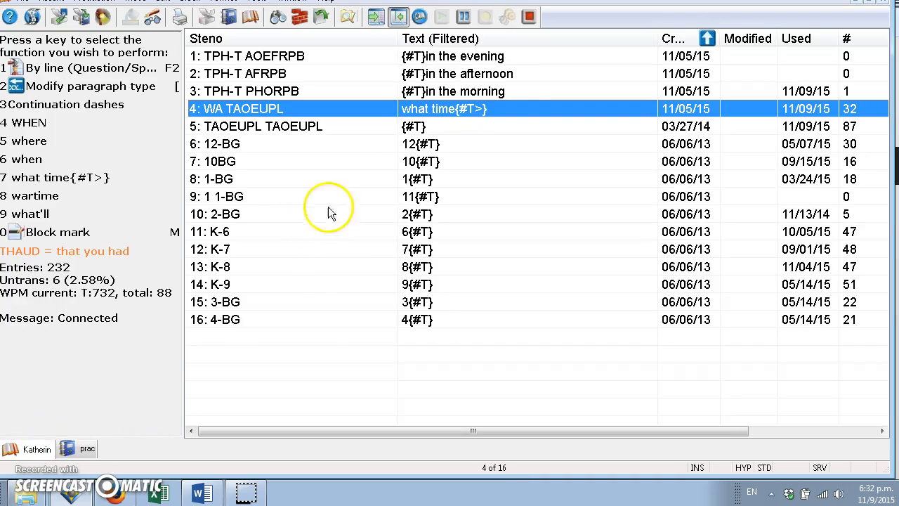
double_click(499, 106)
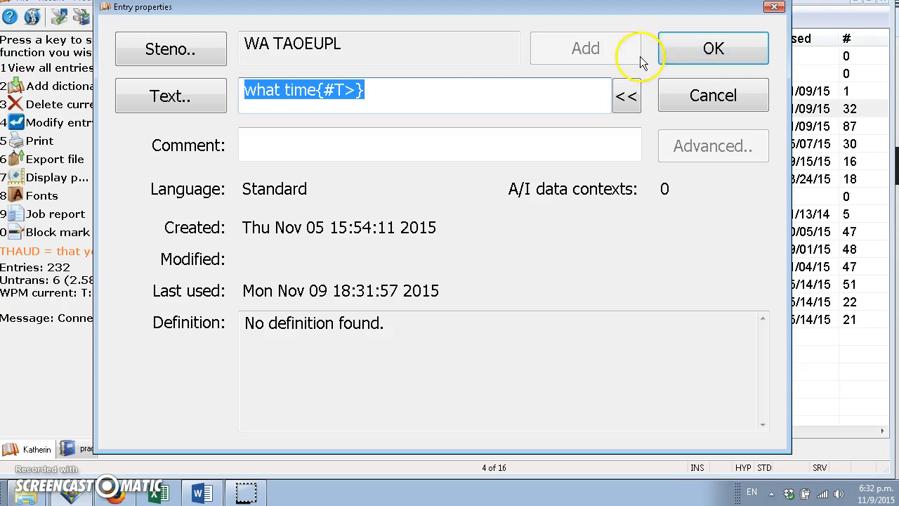
left_click(400, 95)
key("Left")
key("Left")
key("Left")
key("Left")
key("Left")
key("Left")
key("Left")
key("Left")
key("Left")
key("Left")
key("Left")
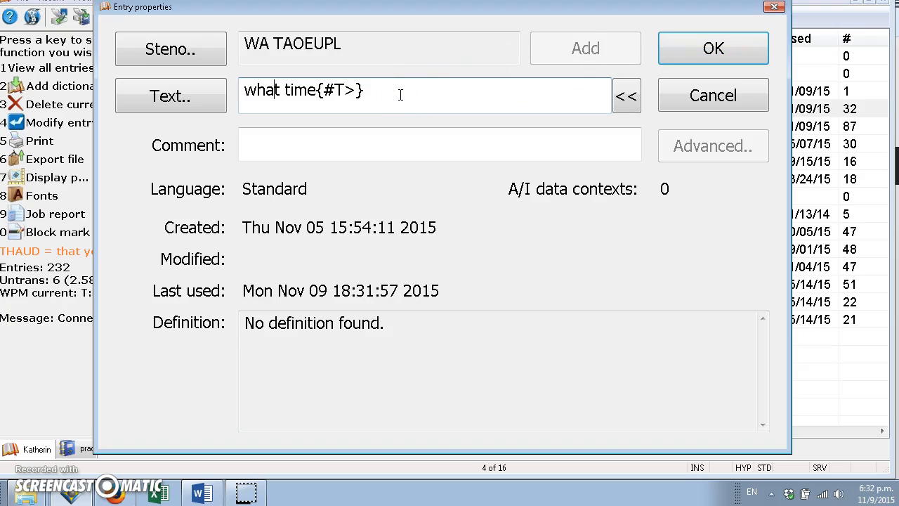
key("Right")
key("Right")
key("Right")
key("Right")
key("Right")
key("Right")
key("Right")
key("Right")
key("Right")
key("Right")
key("Right")
key("Right")
key("Right")
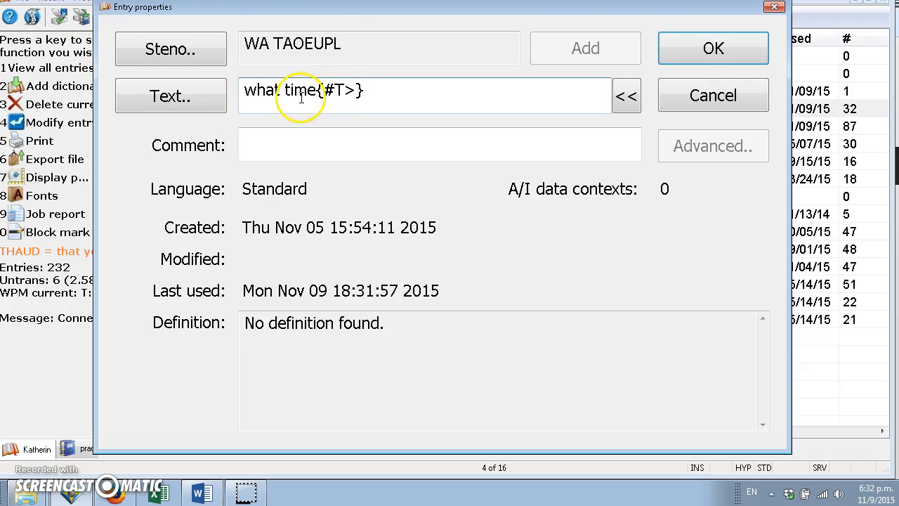
left_click_drag(285, 90, 386, 96)
left_click(386, 99)
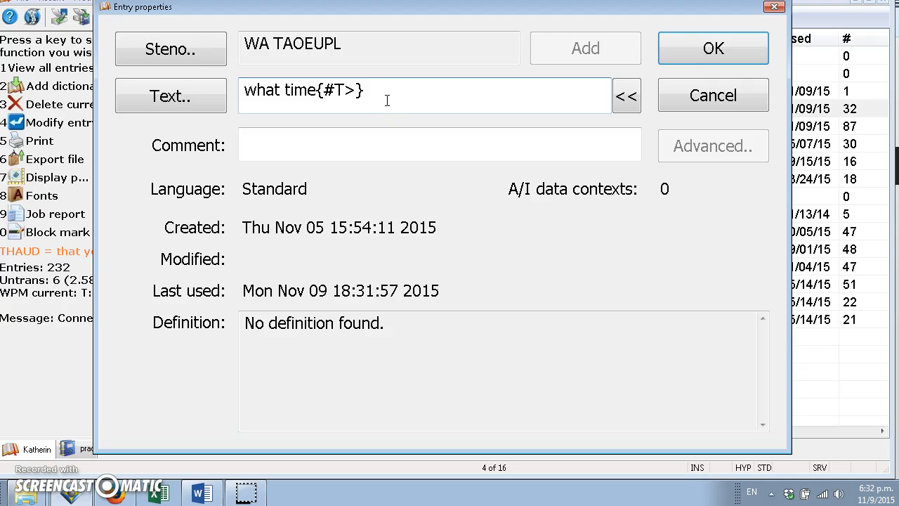
left_click(666, 93)
Filter the personal steno dictionary for entries whose text contains "date of birth"
key("ctrl+f")
type("date of birth")
key("Return")
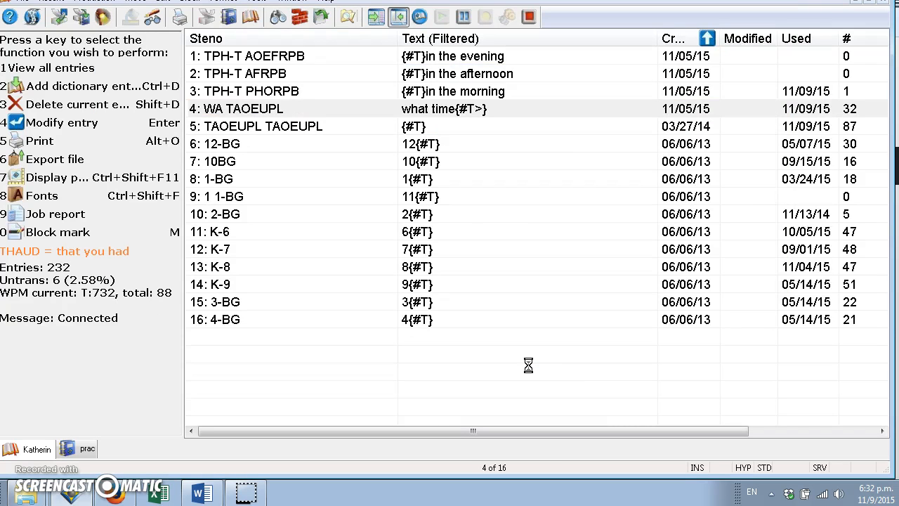
Examine the {#D>} date-format command in the TKA*EURT "date of birth" entry and close it without changes
double_click(450, 62)
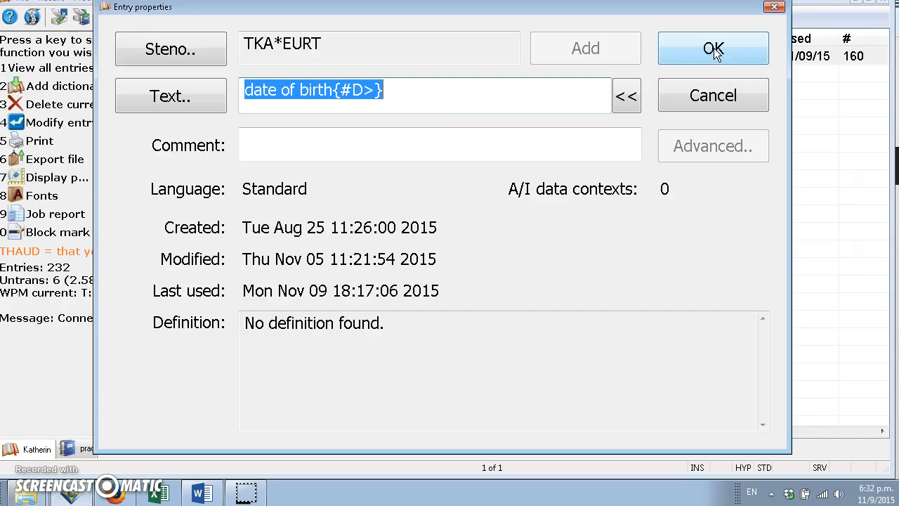
left_click(392, 91)
key("Left")
key("Left")
key("Left")
key("Left")
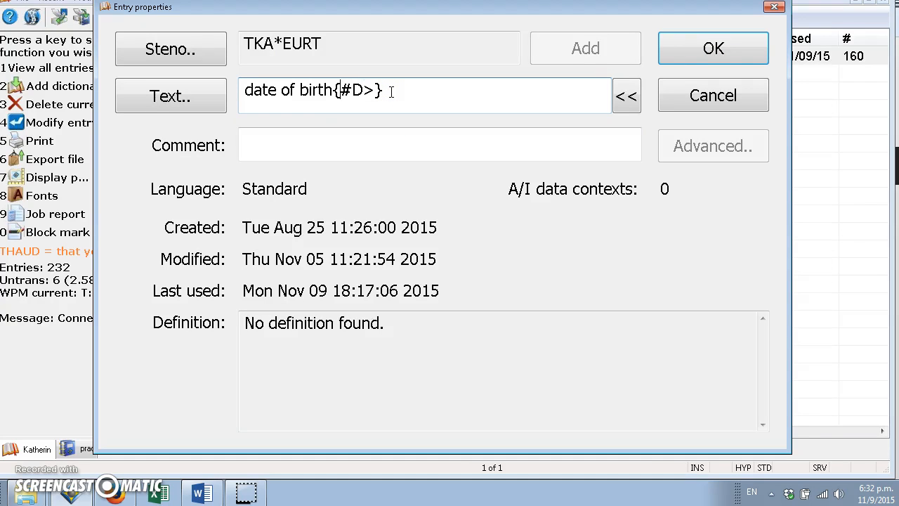
key("Right")
key("Right")
key("Right")
key("Right")
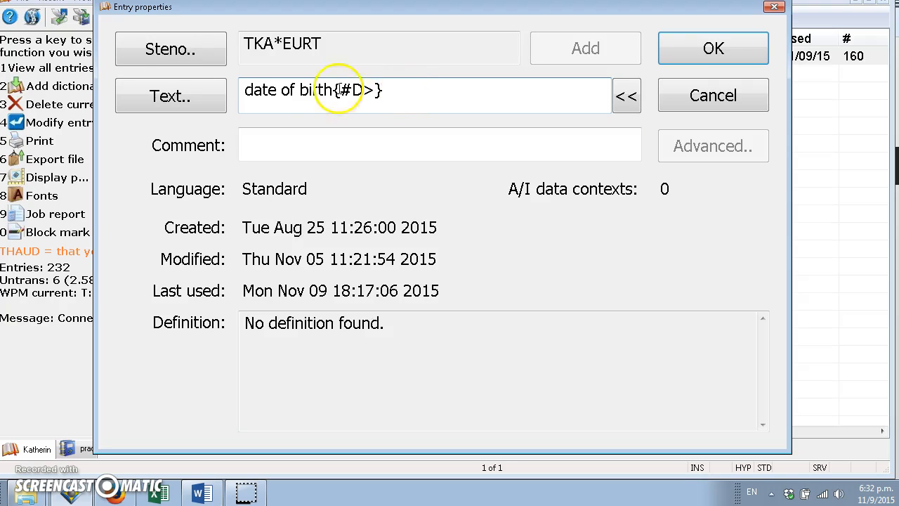
left_click(724, 94)
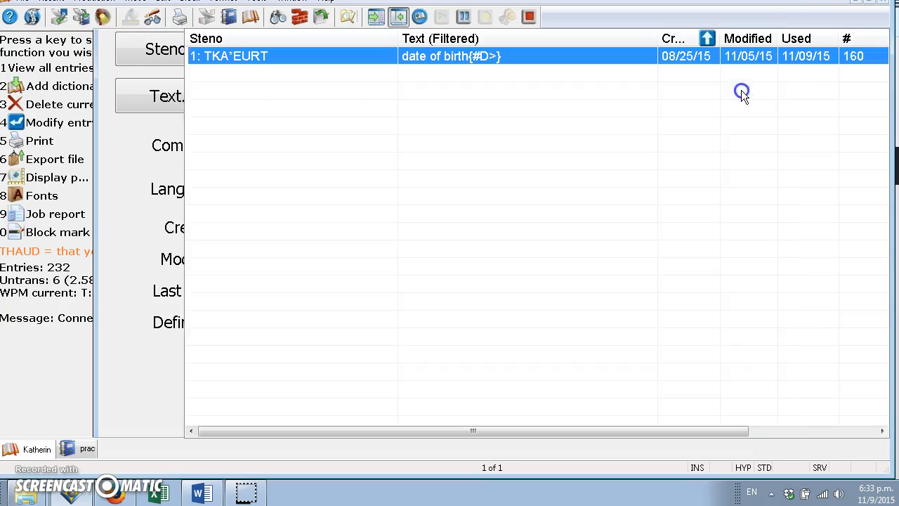
In the prac document, write "What is your date of birth?", answer with the date's plain numbers and reply "Okay."
left_click(73, 452)
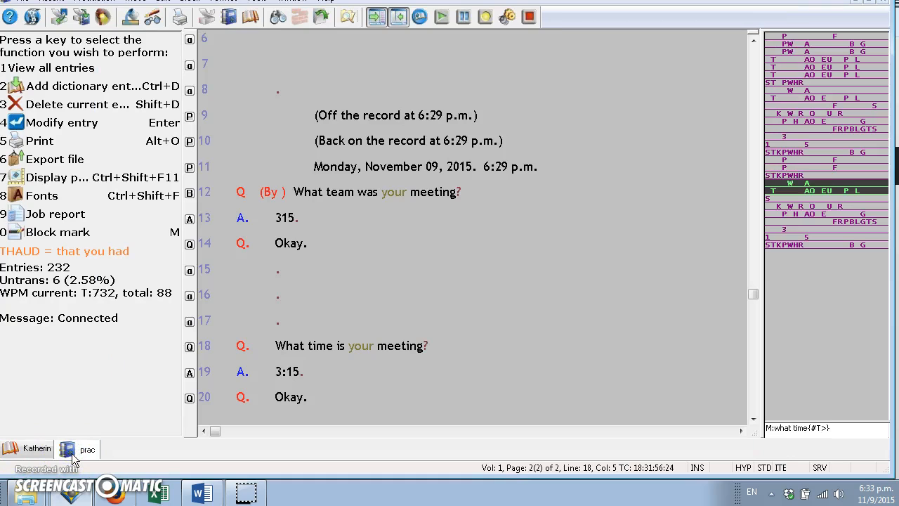
type("What is \\you're\\your date of birth{#D>}")
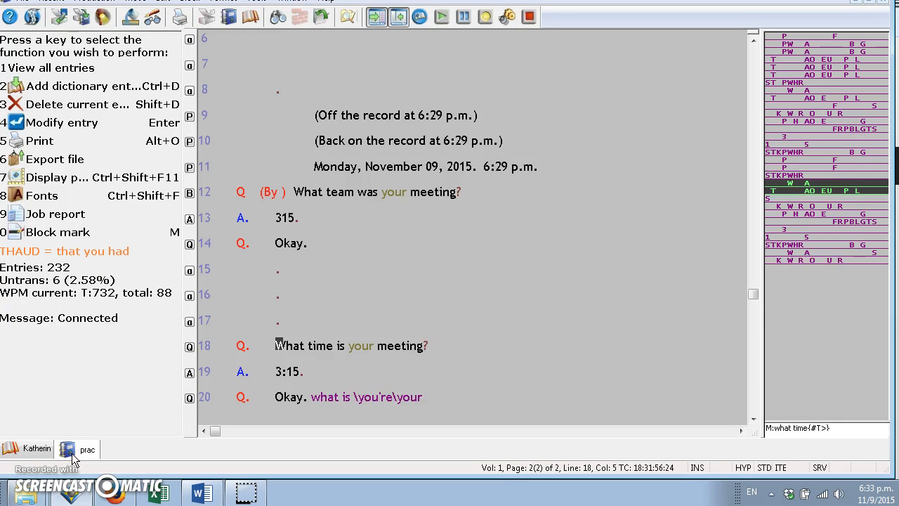
type("? 11 5")
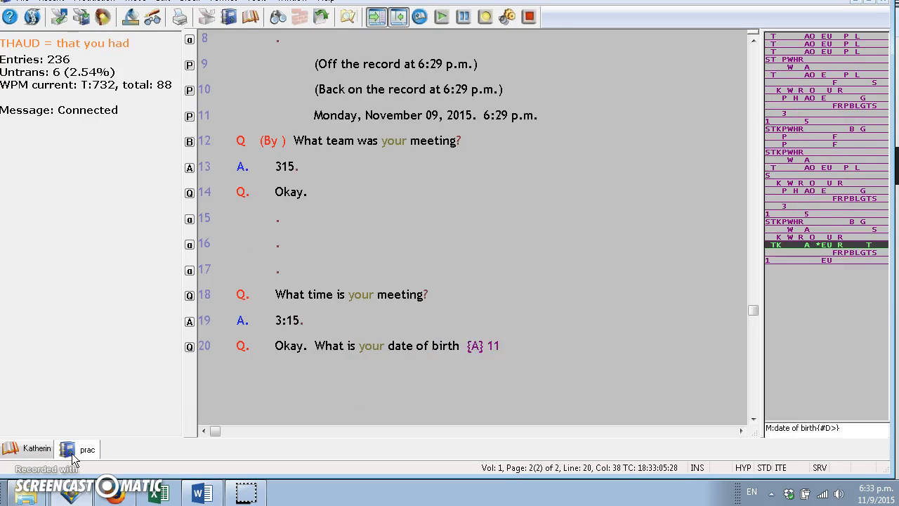
type(" 64 {Q}okay{.}")
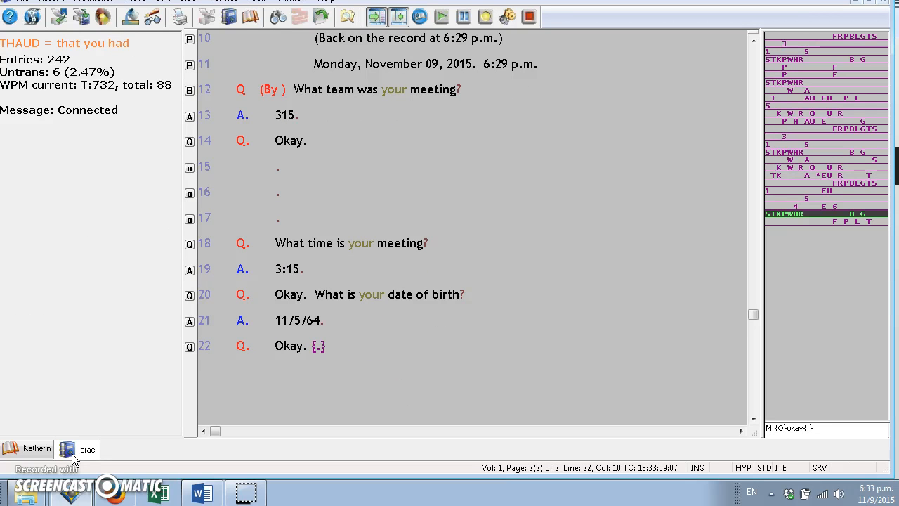
Examine the formatted birth-date answer, the {#D>} entry behind "date of birth" and the time answer above it
left_click(279, 320)
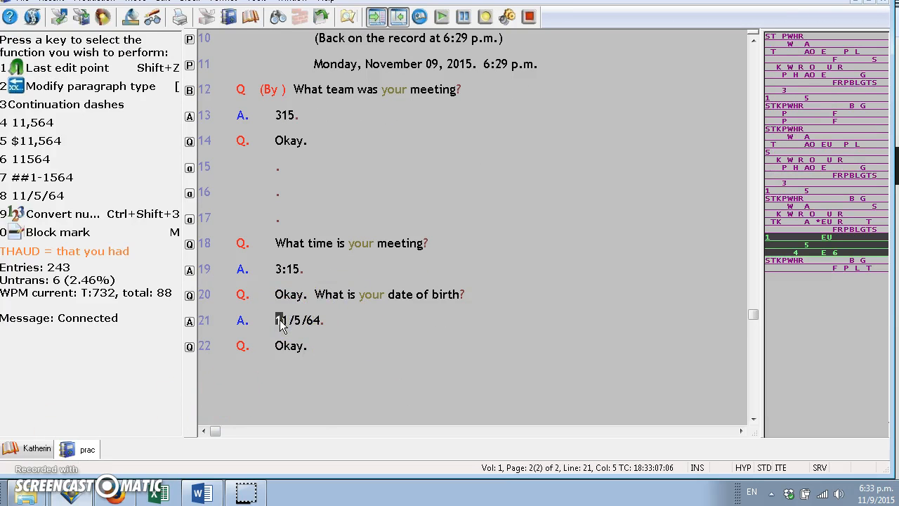
left_click(432, 295)
left_click(433, 296)
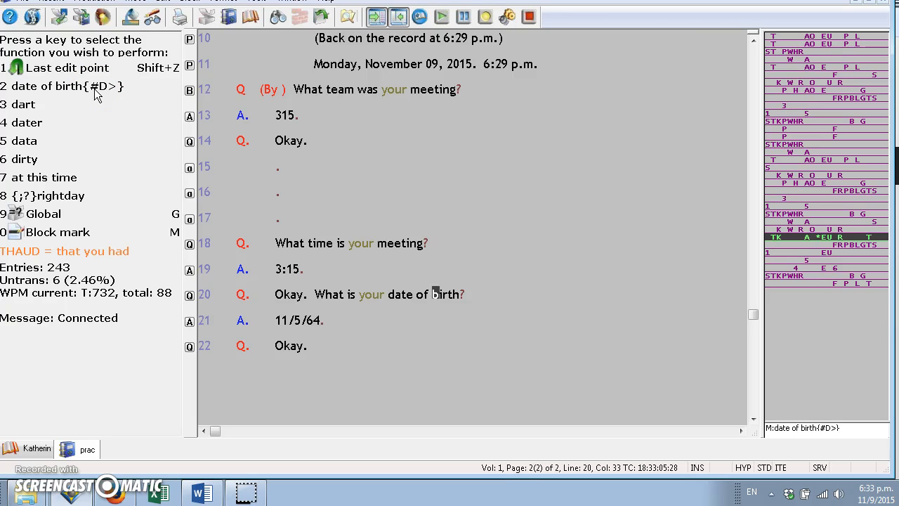
left_click(66, 94)
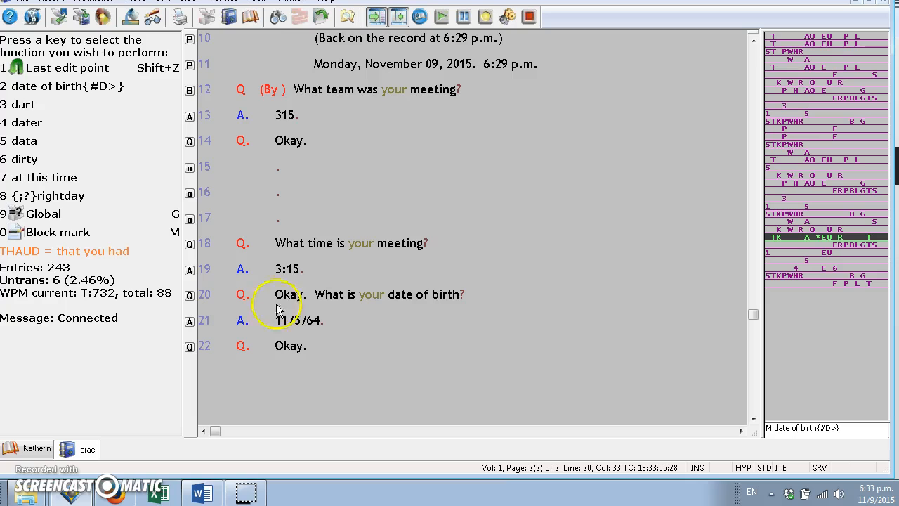
left_click(278, 262)
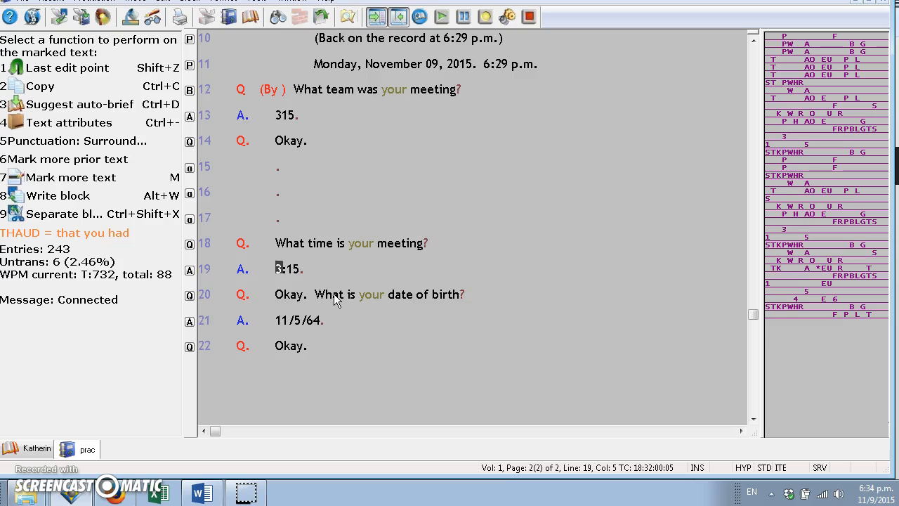
Step through the date-of-birth answer and the closing reply in the prac document, ending after the final "Okay."
left_click(384, 294)
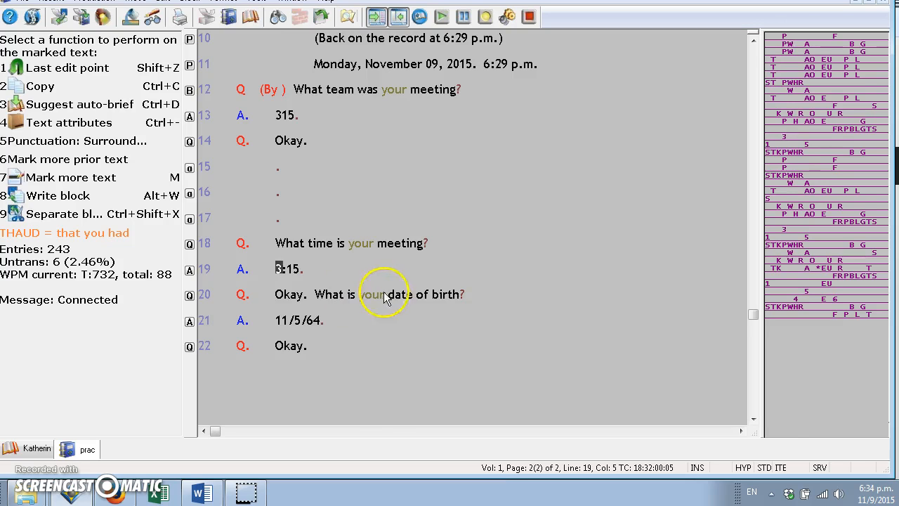
key("Down")
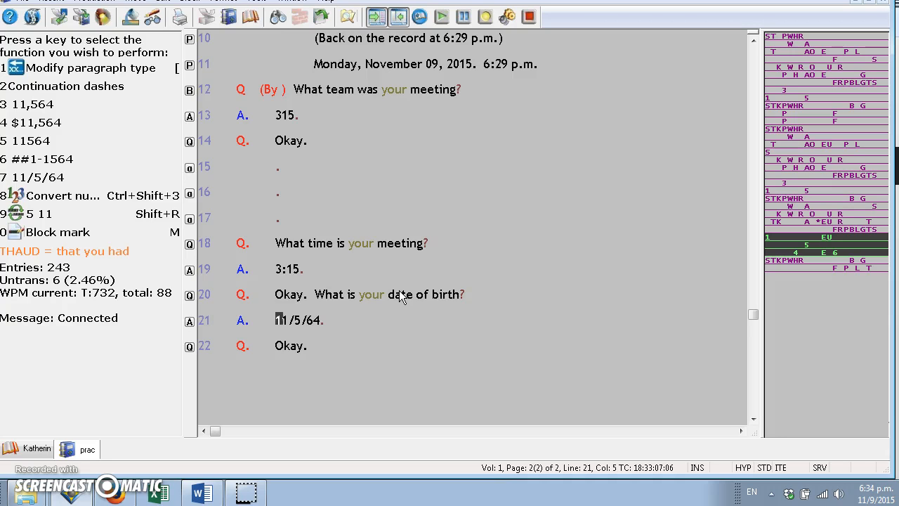
key("Down")
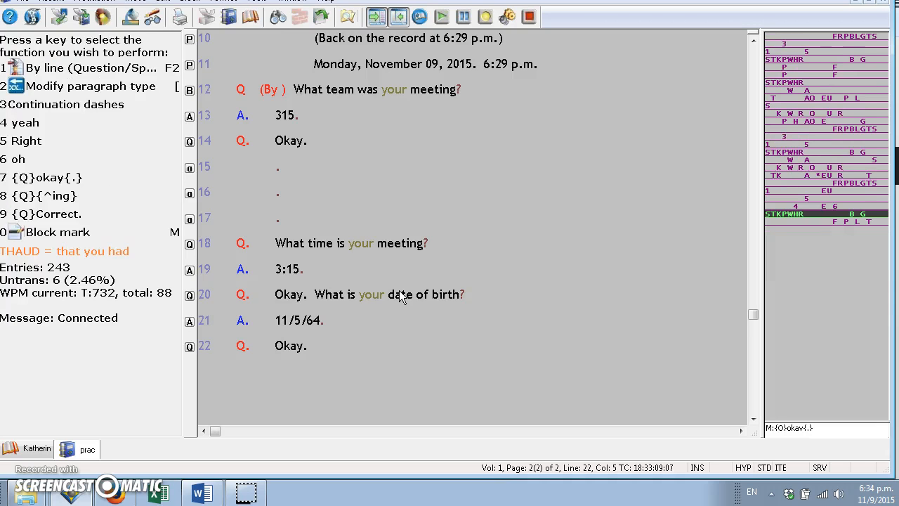
key("End")
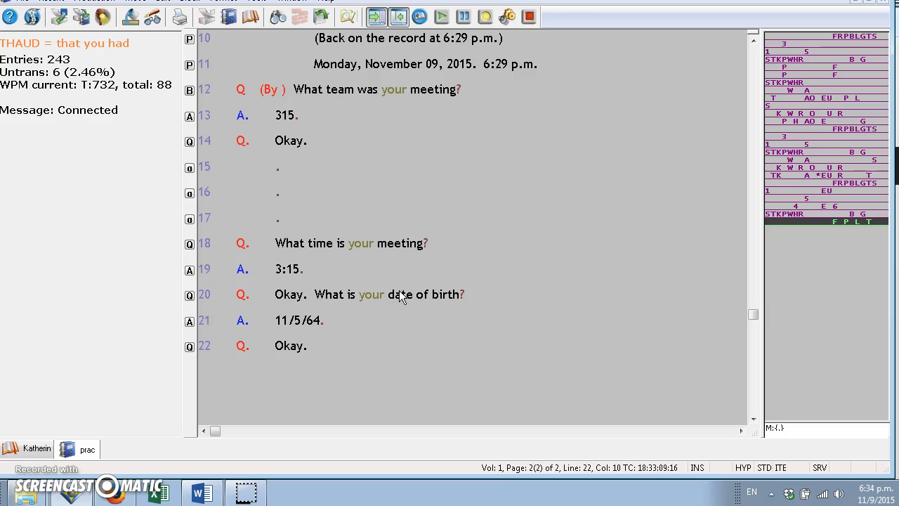
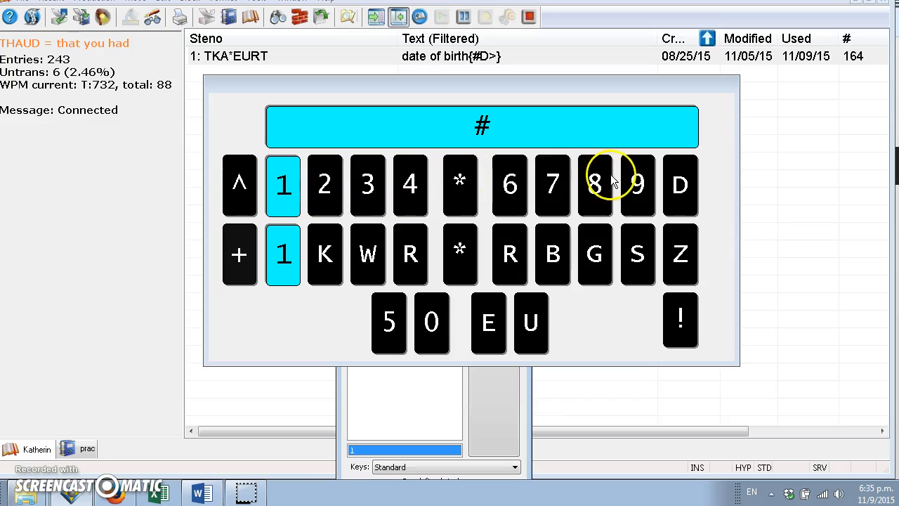
Demonstrate 4 with the held 1 on the steno keyboard, and build the number chord 1, 2 and 4
left_click(413, 188)
left_click(413, 188)
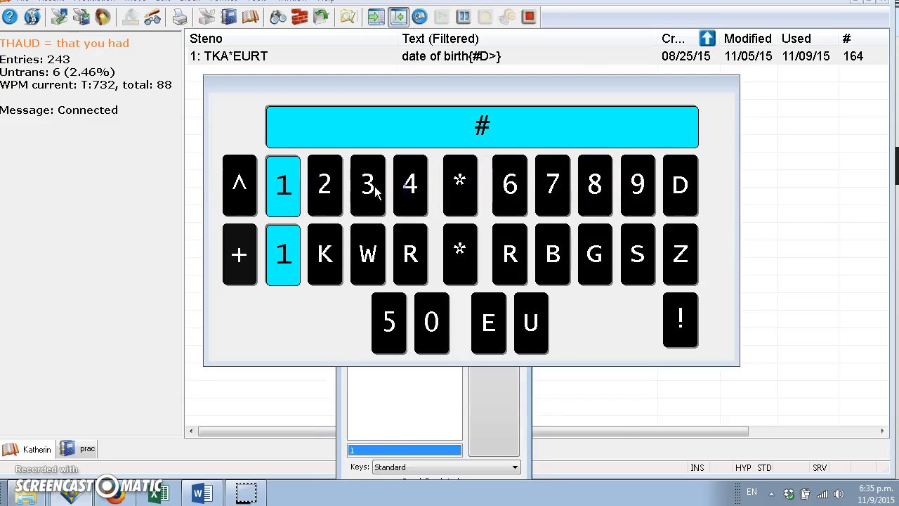
left_click(333, 197)
left_click(403, 198)
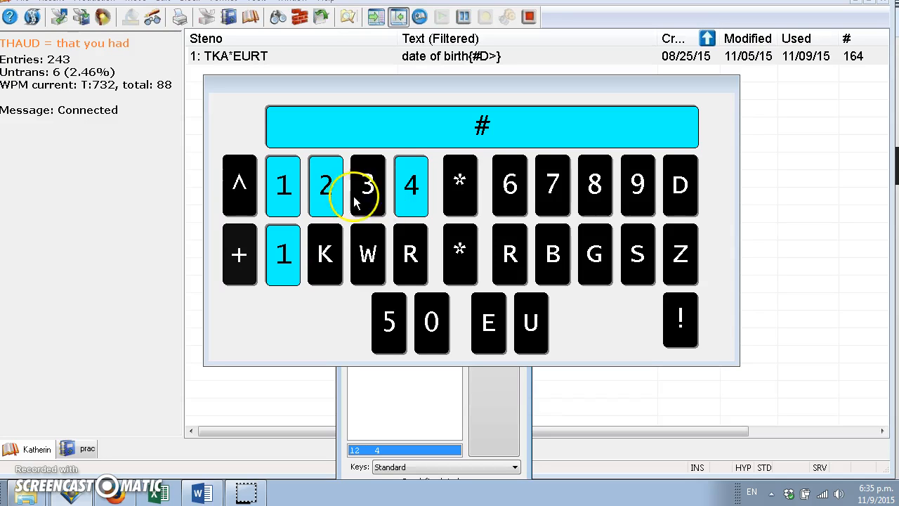
Reduce the number chord to just the number bar, and build a chord of 2 and 4 on it
left_click(285, 200)
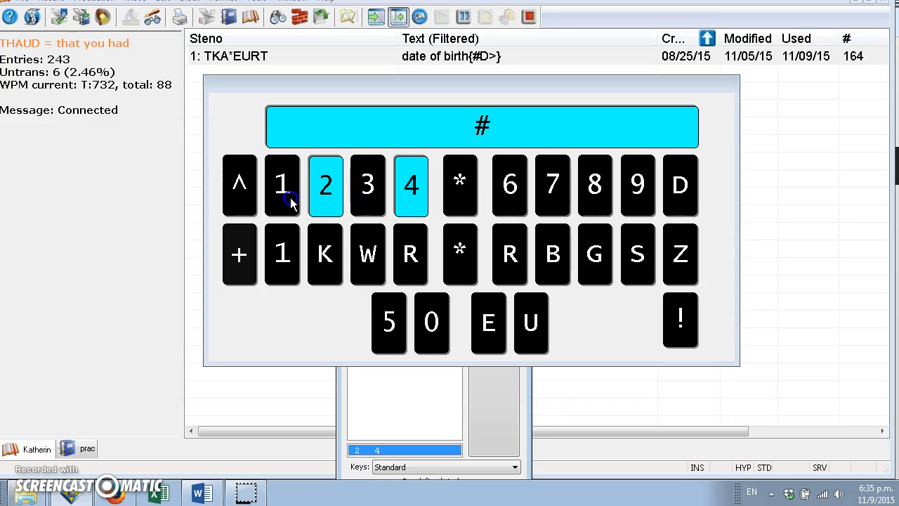
left_click(328, 203)
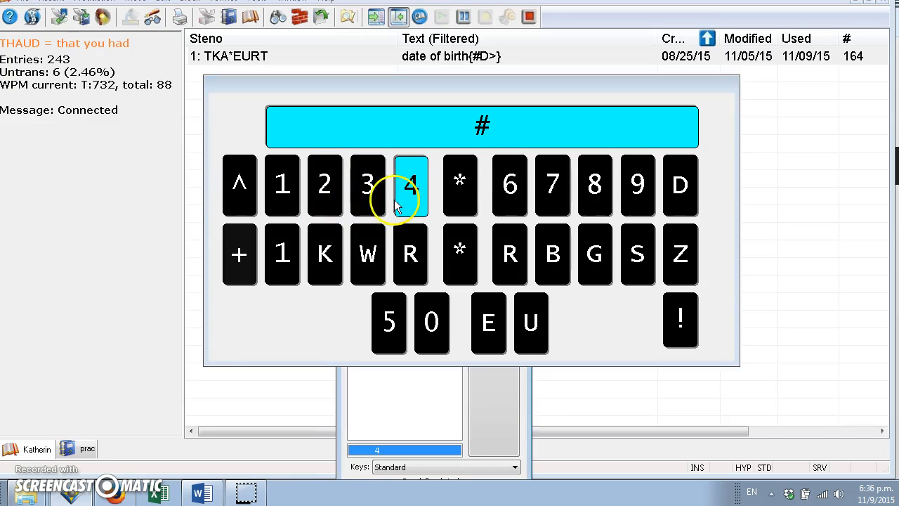
left_click(408, 189)
left_click(328, 204)
left_click(411, 198)
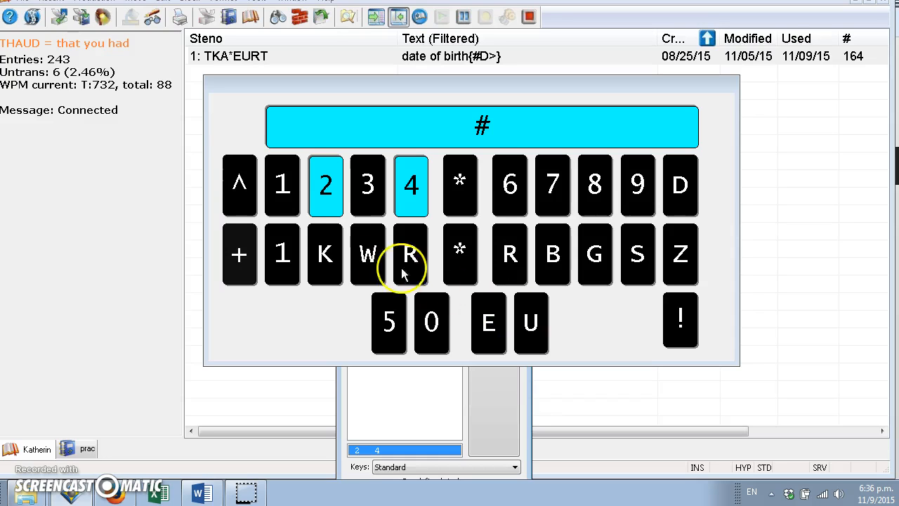
Change the number chord to 1 and 2 and add the final-side R
left_click(289, 201)
left_click(397, 201)
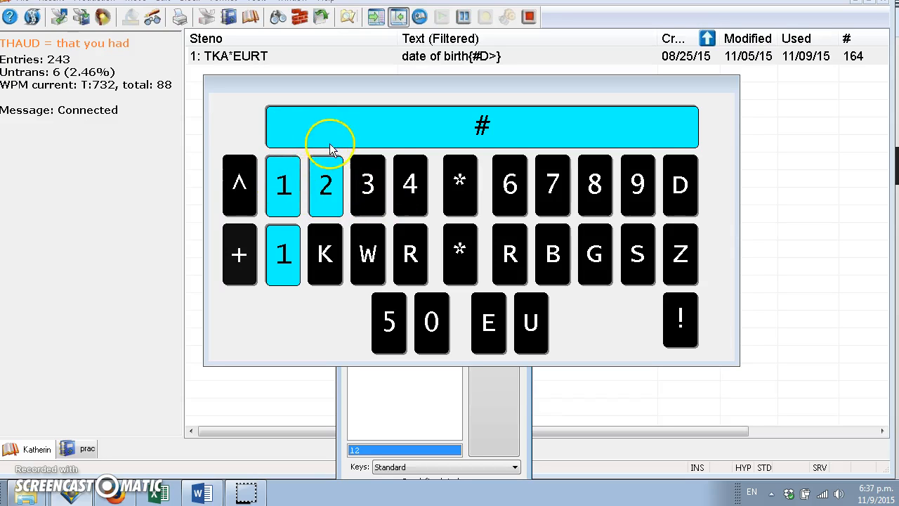
left_click(502, 255)
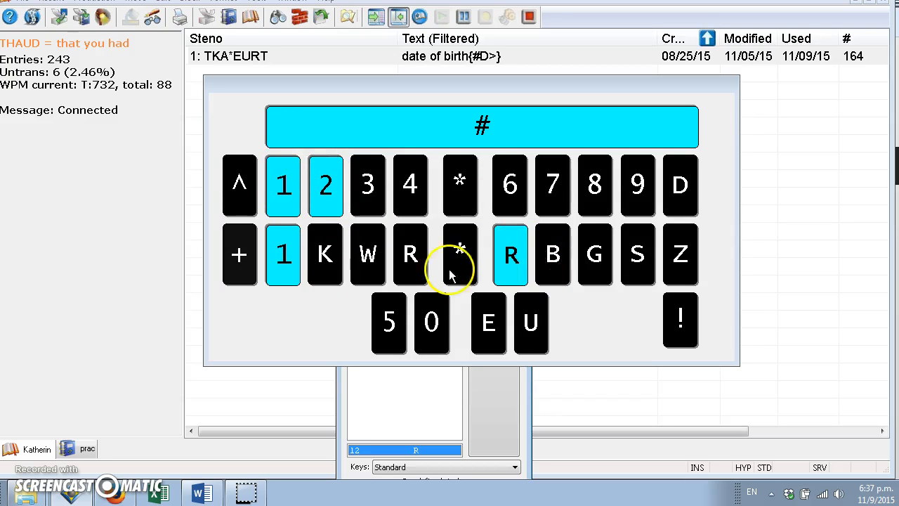
Replace the 1, 2 and R chord with a number-bar chord of 1 and final-side B
left_click(511, 257)
left_click(324, 190)
left_click(285, 187)
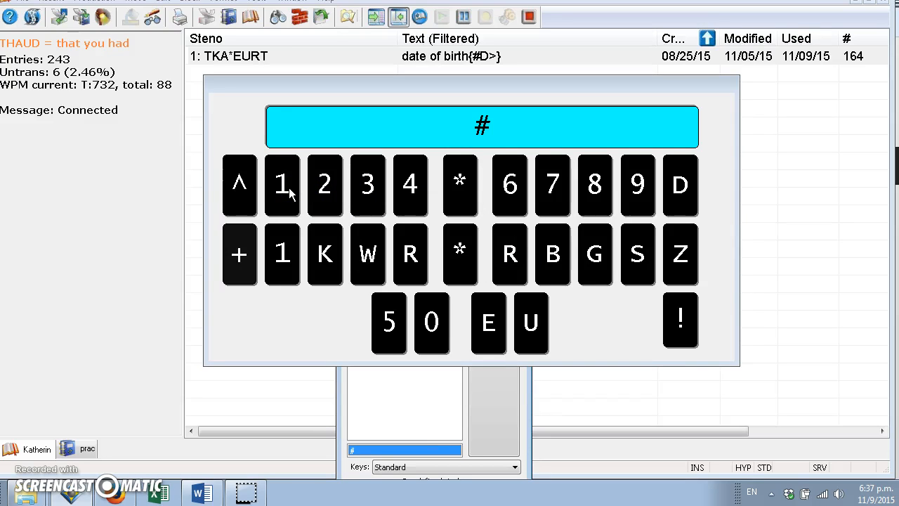
left_click(288, 191)
left_click(569, 255)
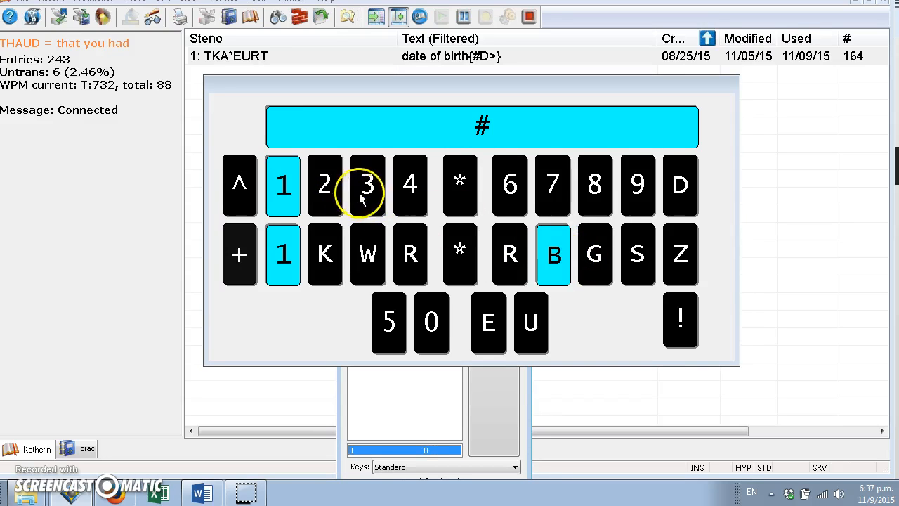
Replace the 1 and B chord with 3 and 8, adding the W below the 3
left_click(360, 199)
left_click(289, 191)
left_click(595, 191)
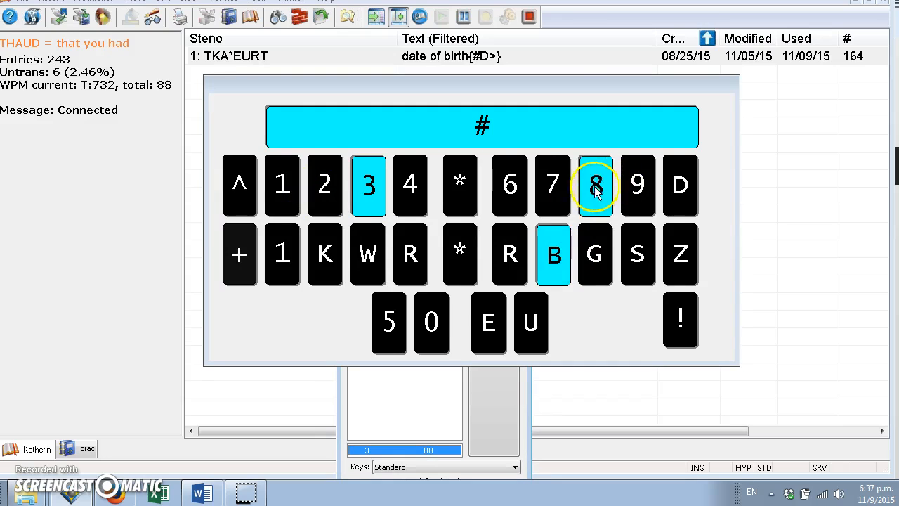
left_click(555, 256)
left_click(368, 256)
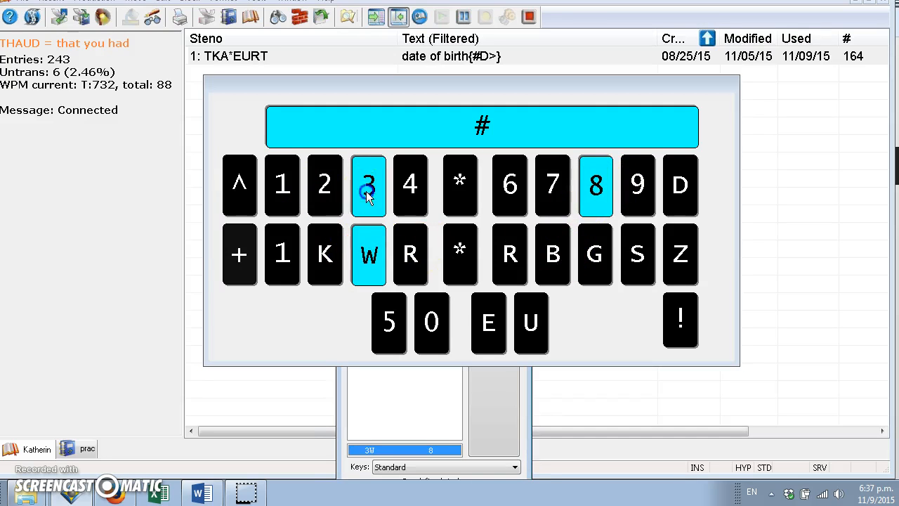
Clear 3, W and 8 from the chord and build the number-bar chord of 1, asterisk and Z
left_click(367, 192)
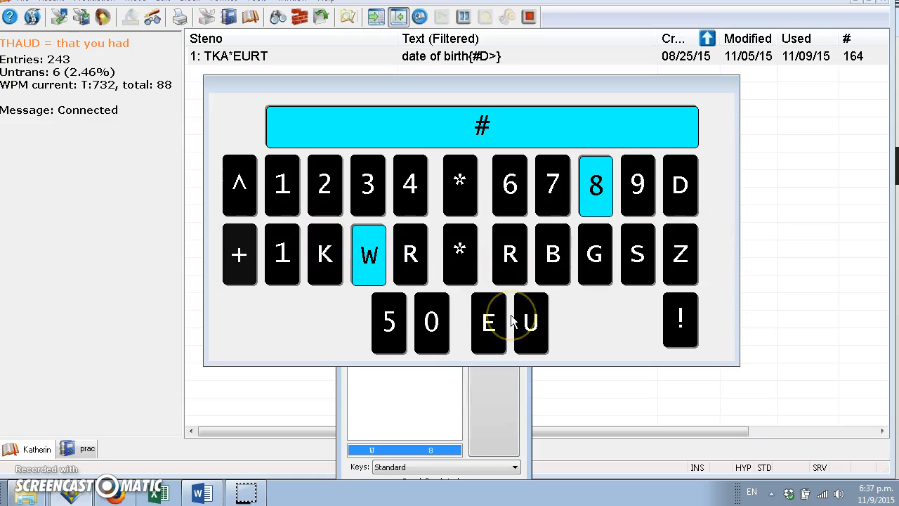
left_click(369, 256)
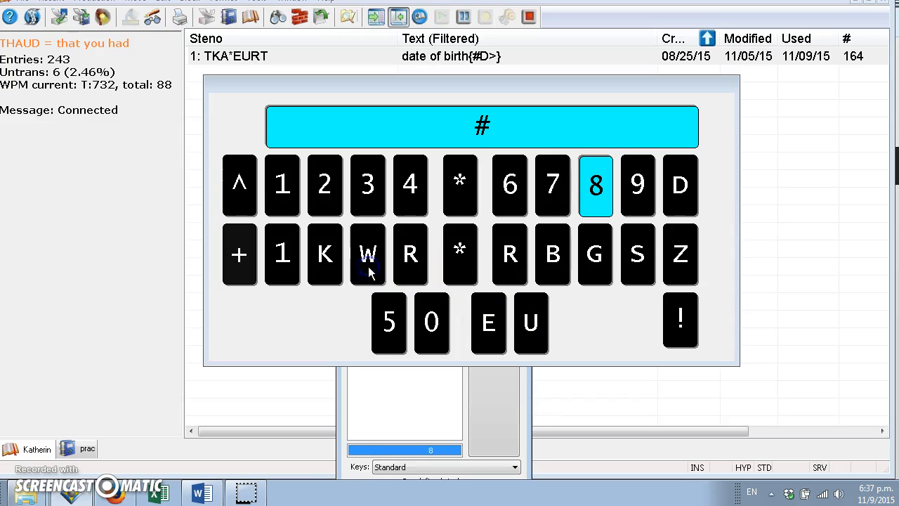
left_click(601, 200)
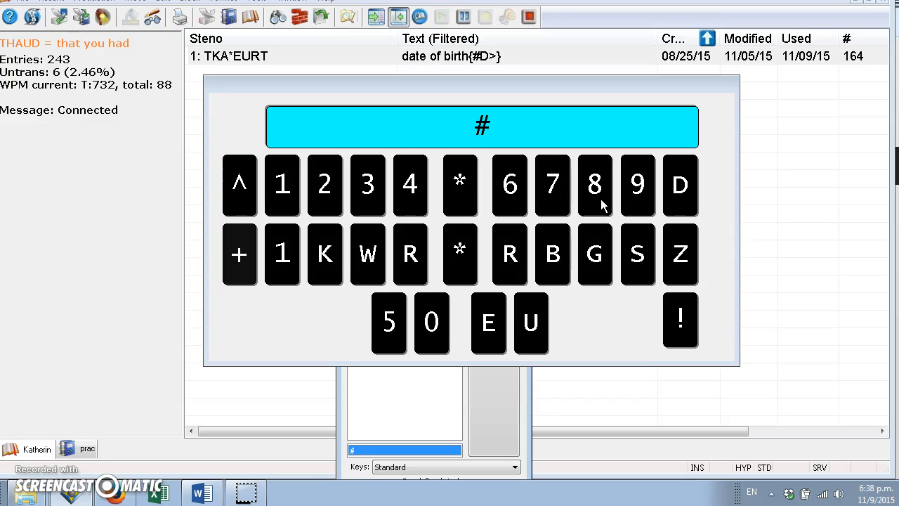
left_click(282, 186)
left_click(458, 254)
left_click(678, 258)
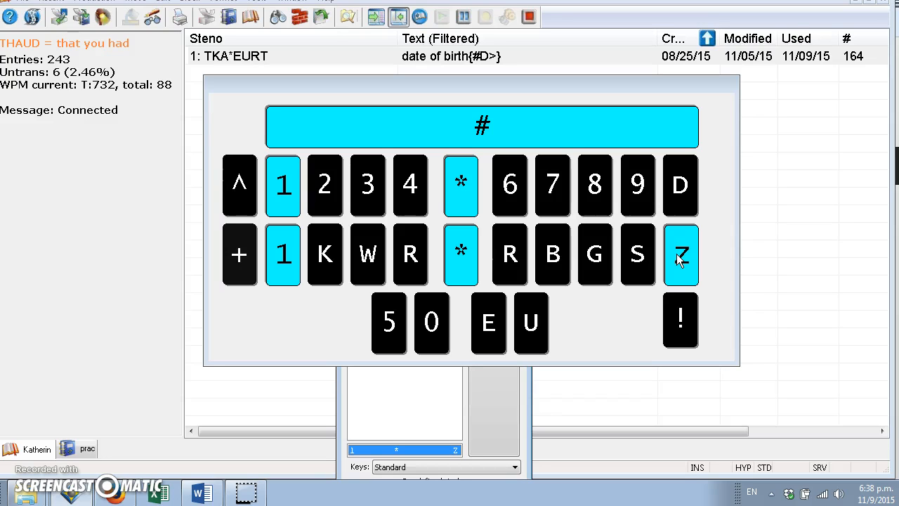
Change the number in the asterisk and Z chord from 1 to 2 and on to 3
left_click(326, 186)
left_click(280, 193)
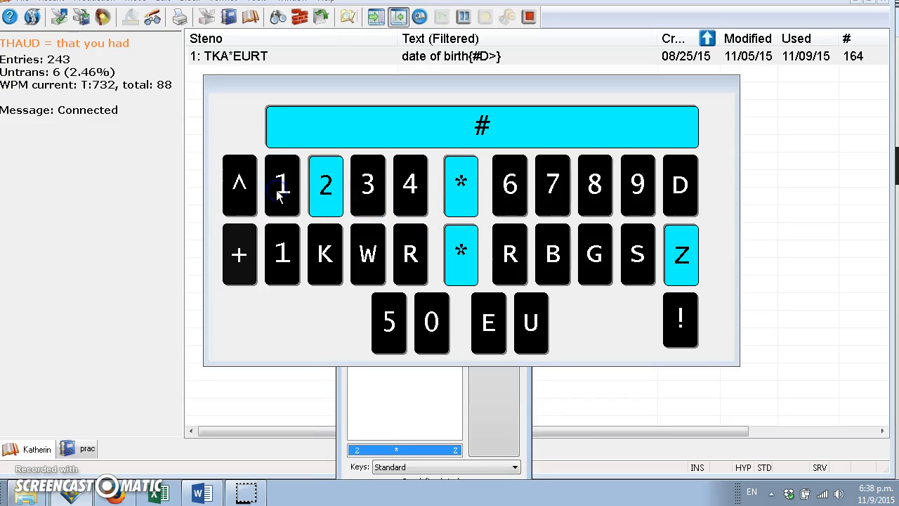
left_click(363, 193)
left_click(327, 185)
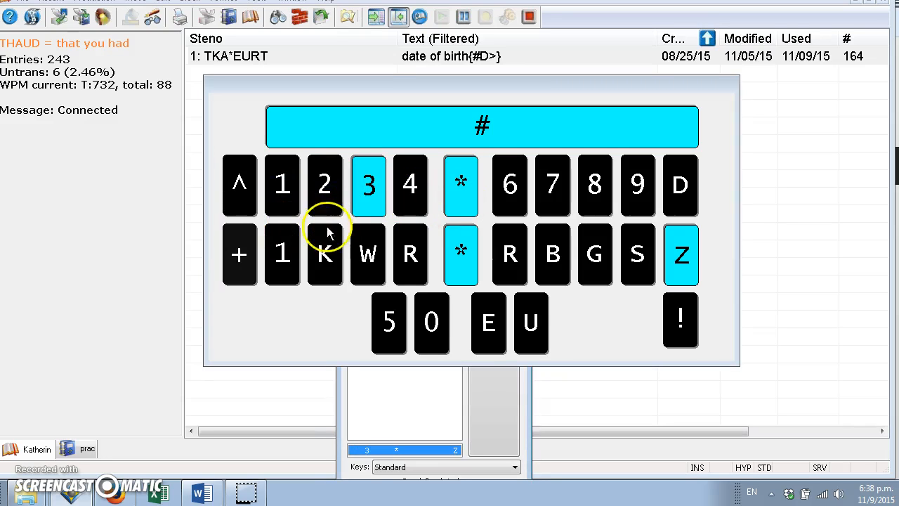
Switch the number bar off and on again for the 3, asterisk and Z chord, and clear all keys including the bar
left_click(415, 135)
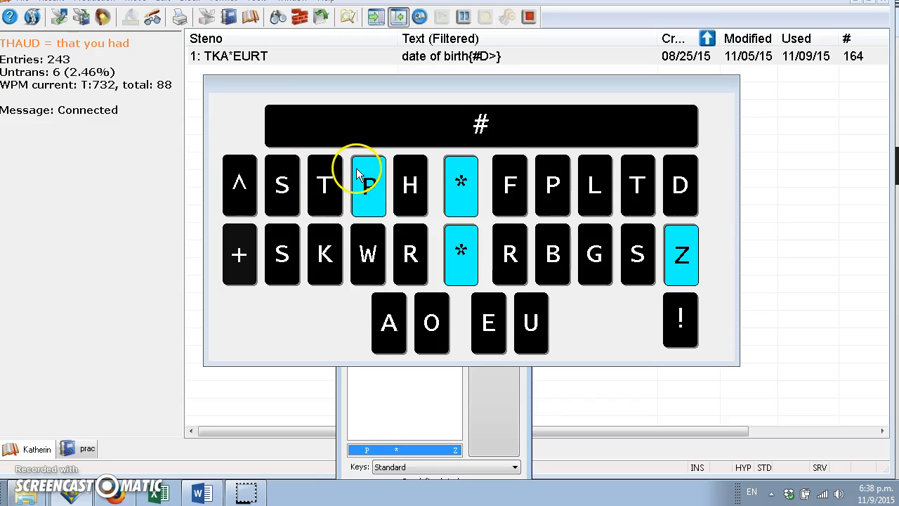
left_click(351, 137)
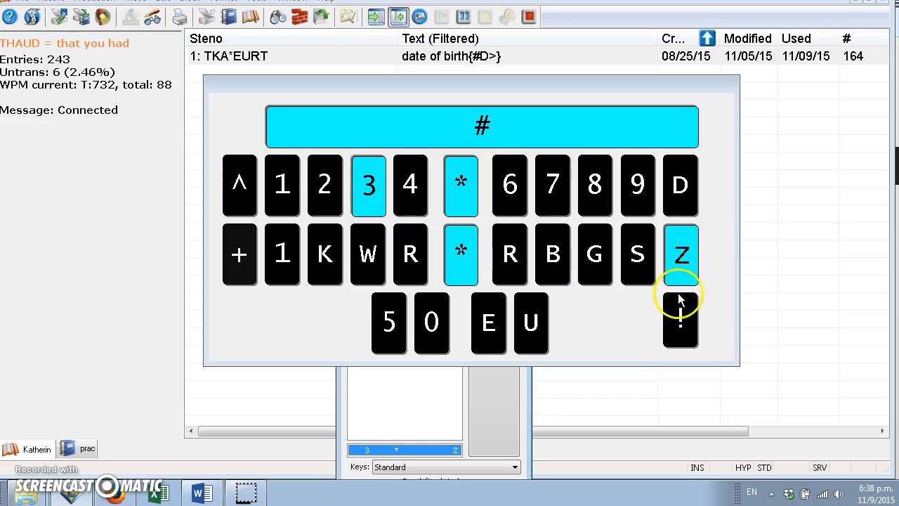
left_click(368, 184)
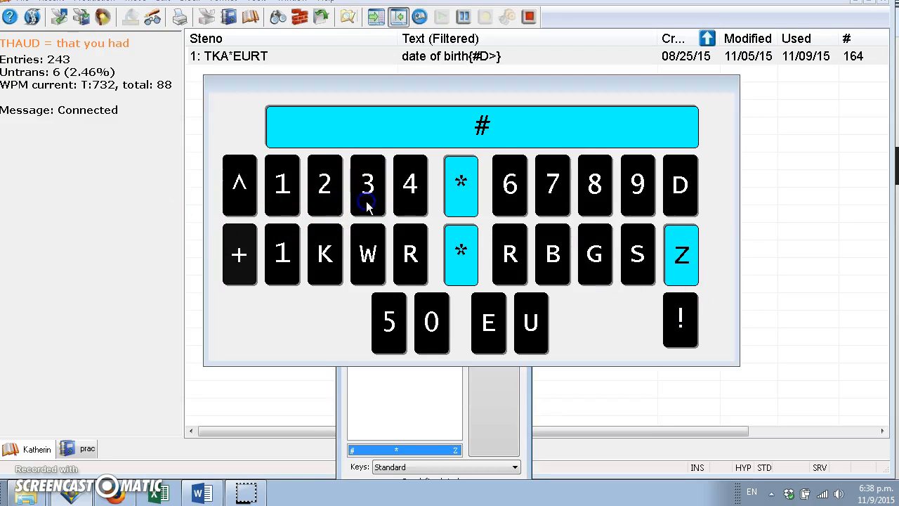
left_click(461, 207)
left_click(680, 255)
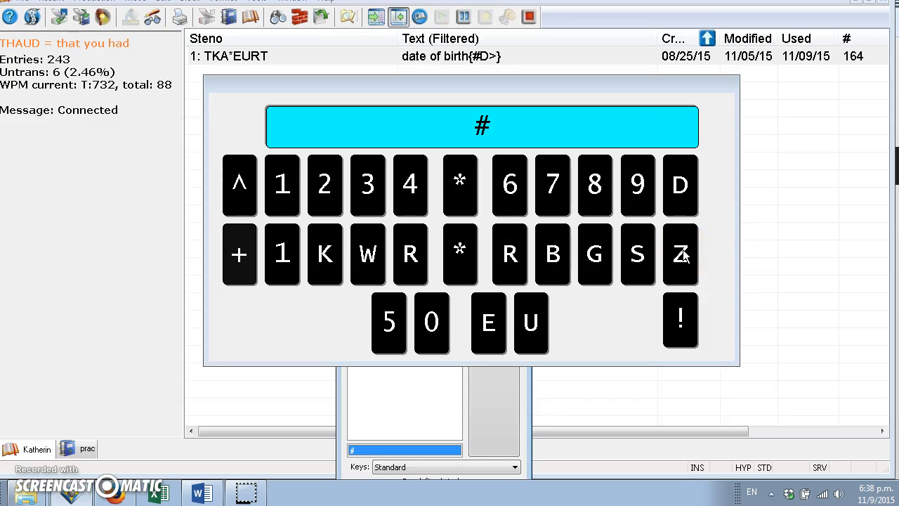
left_click(617, 116)
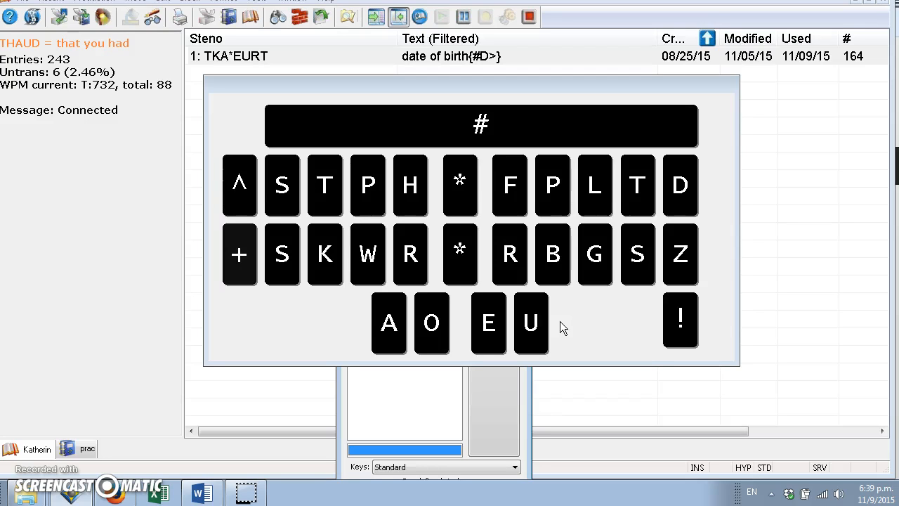
mouse_move(857, 500)
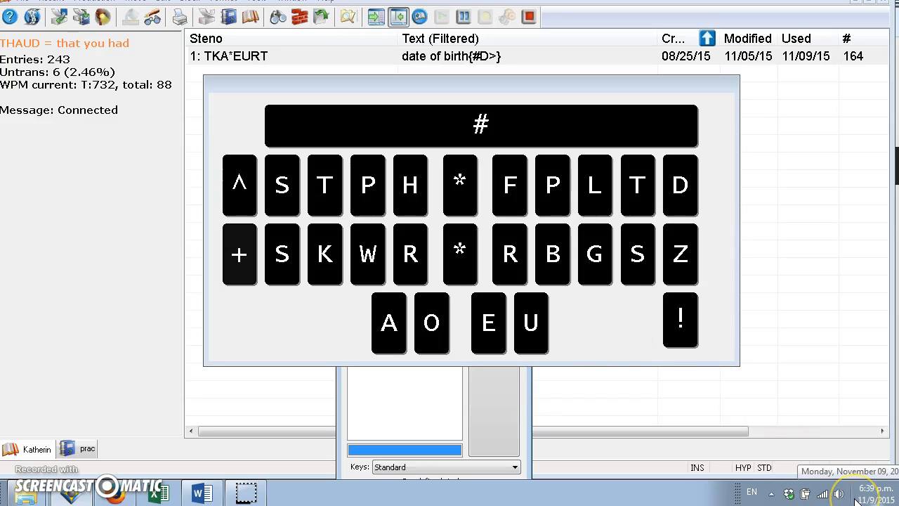